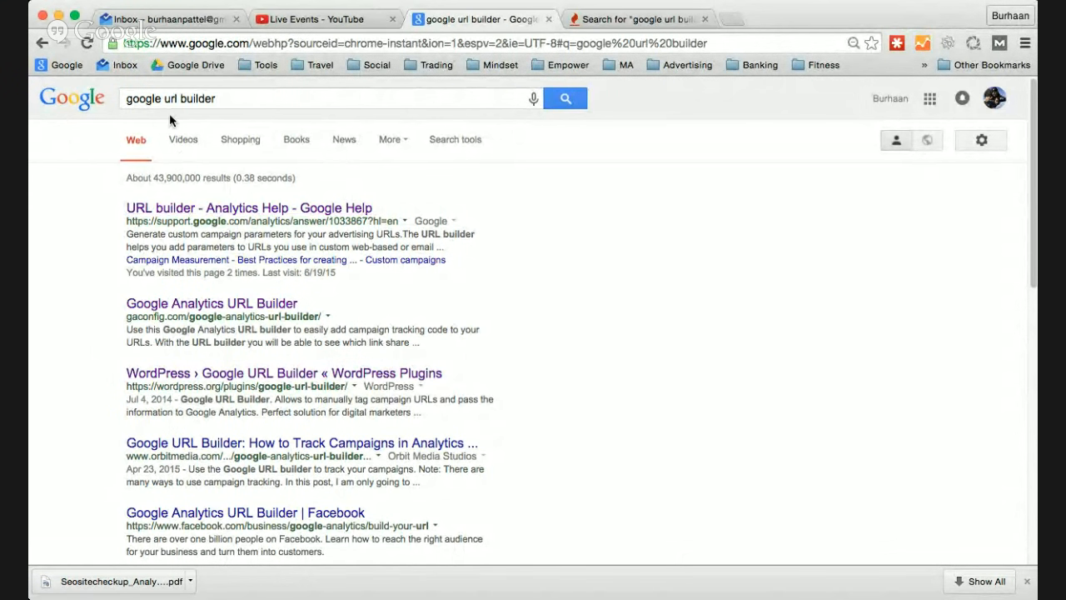
- Open the Analytics Help URL builder article from the search results and go to its URL builder form
click(262, 213)
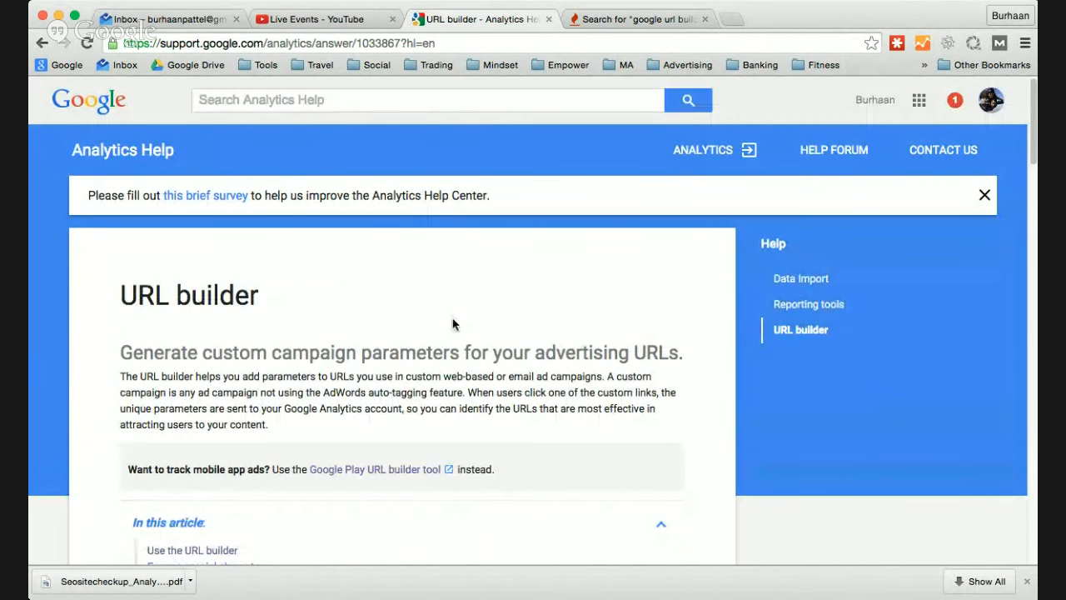
scroll(545, 342, down, 1)
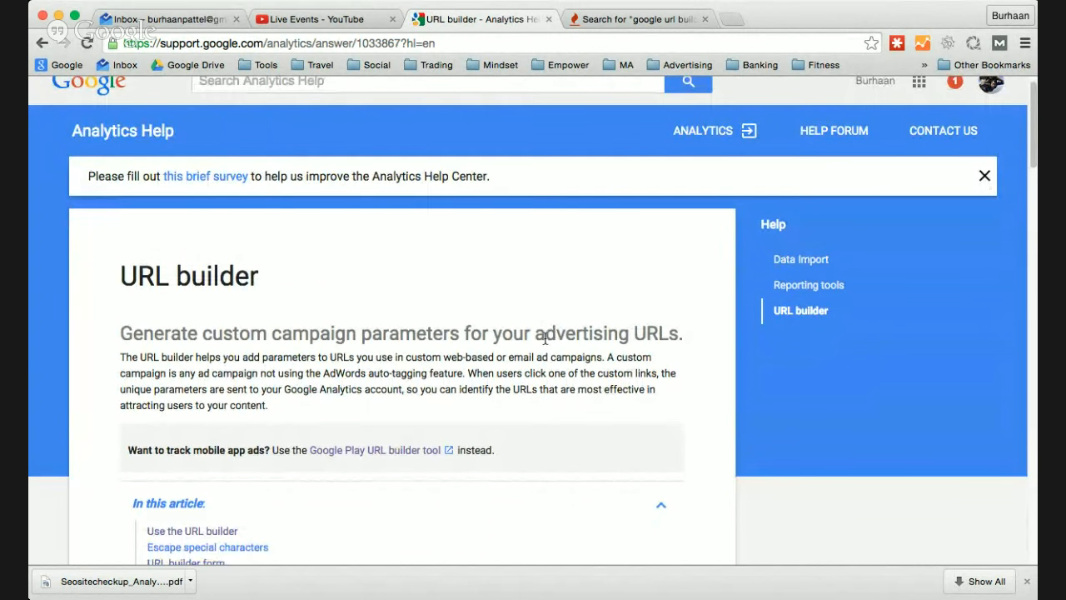
scroll(545, 341, up, 1)
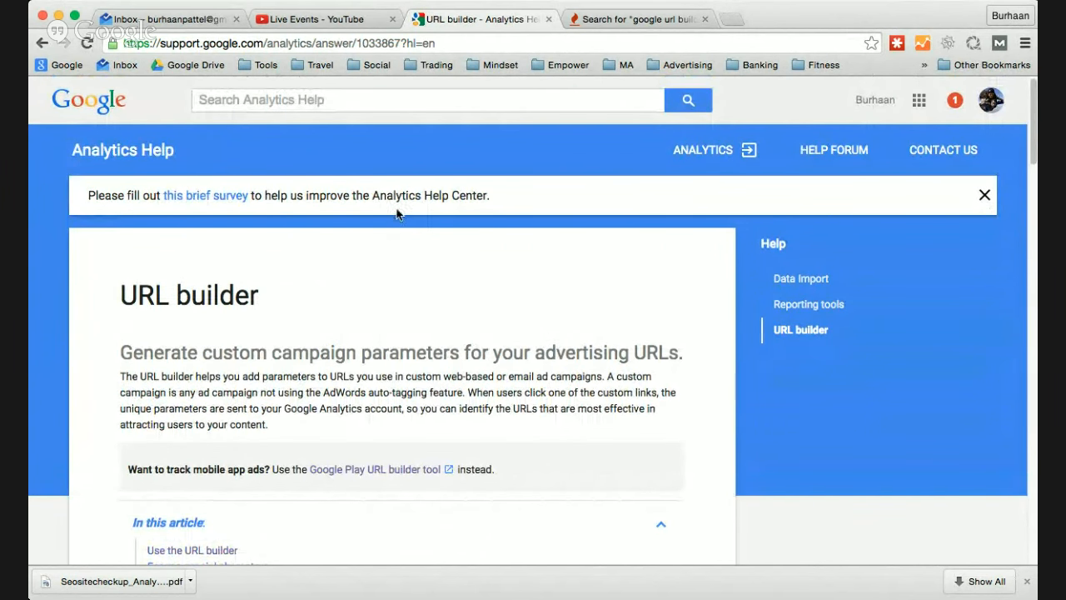
scroll(613, 333, down, 2)
scroll(613, 334, down, 3)
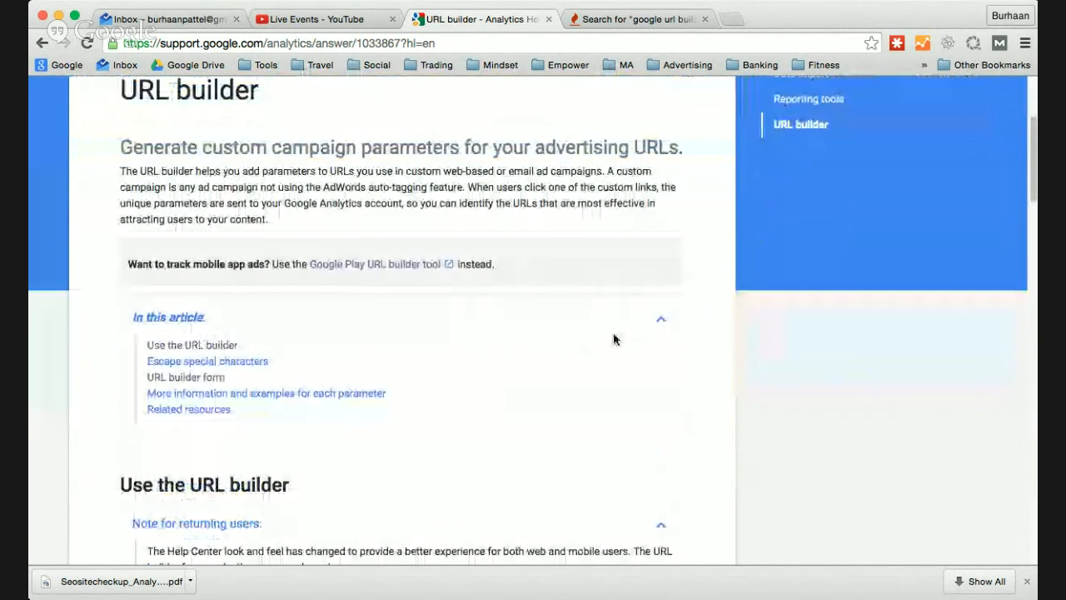
scroll(613, 339, down, 5)
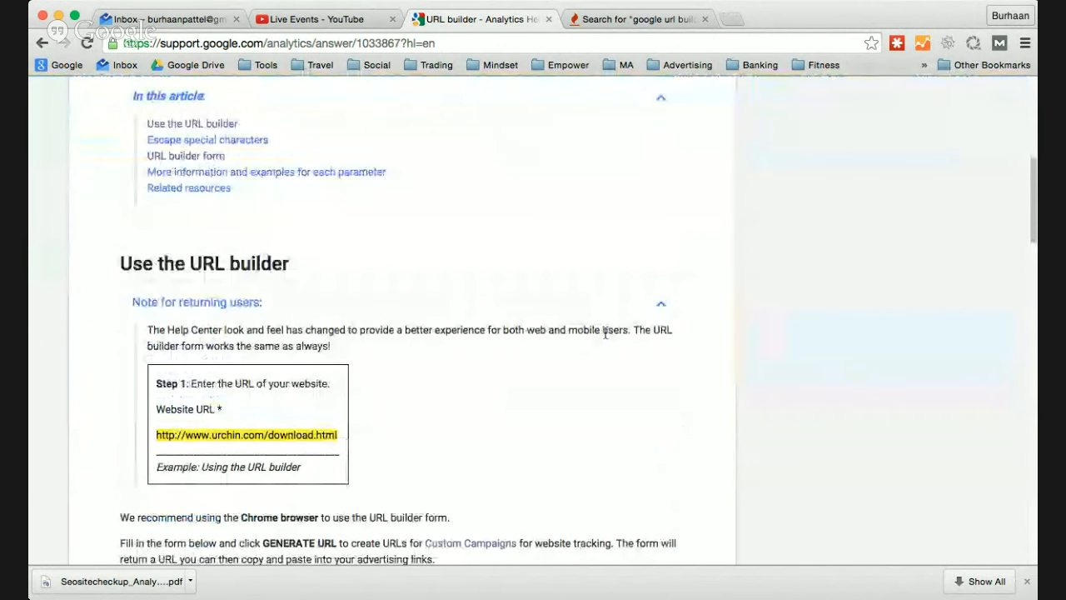
scroll(458, 355, down, 2)
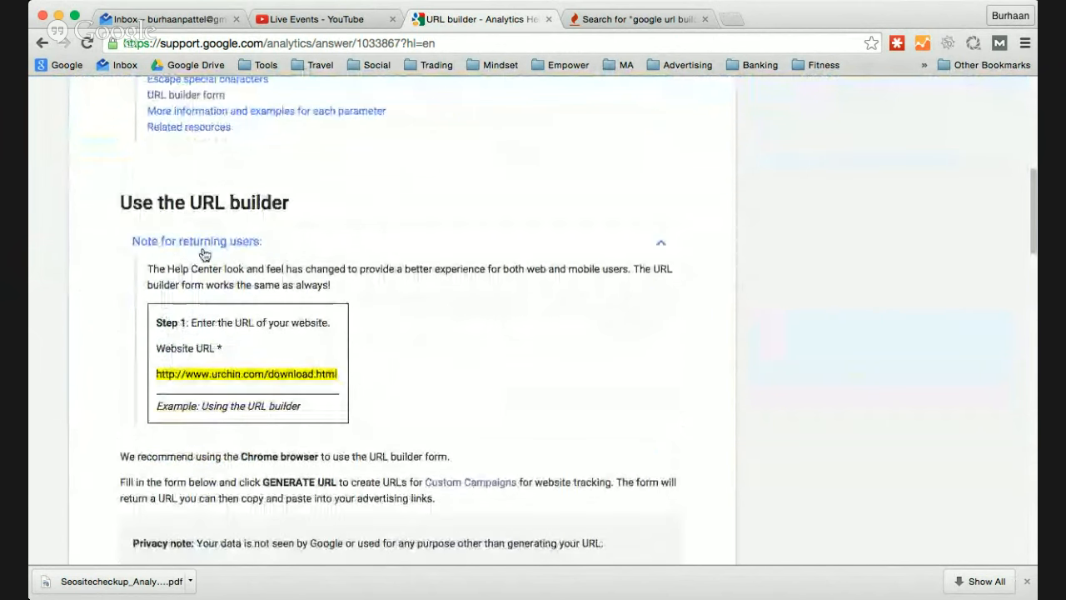
scroll(473, 308, down, 8)
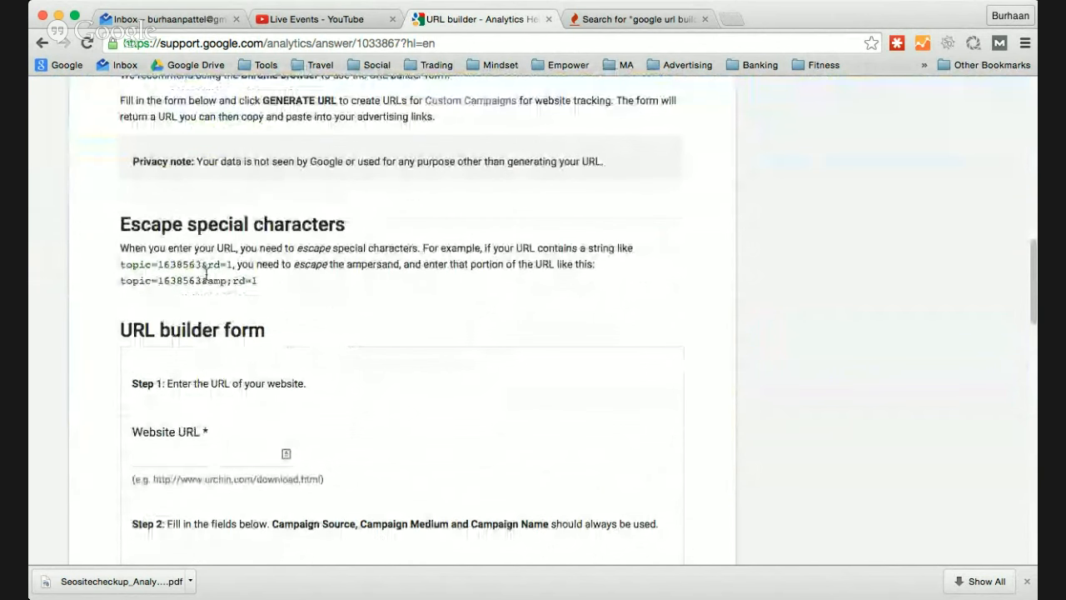
scroll(476, 313, down, 4)
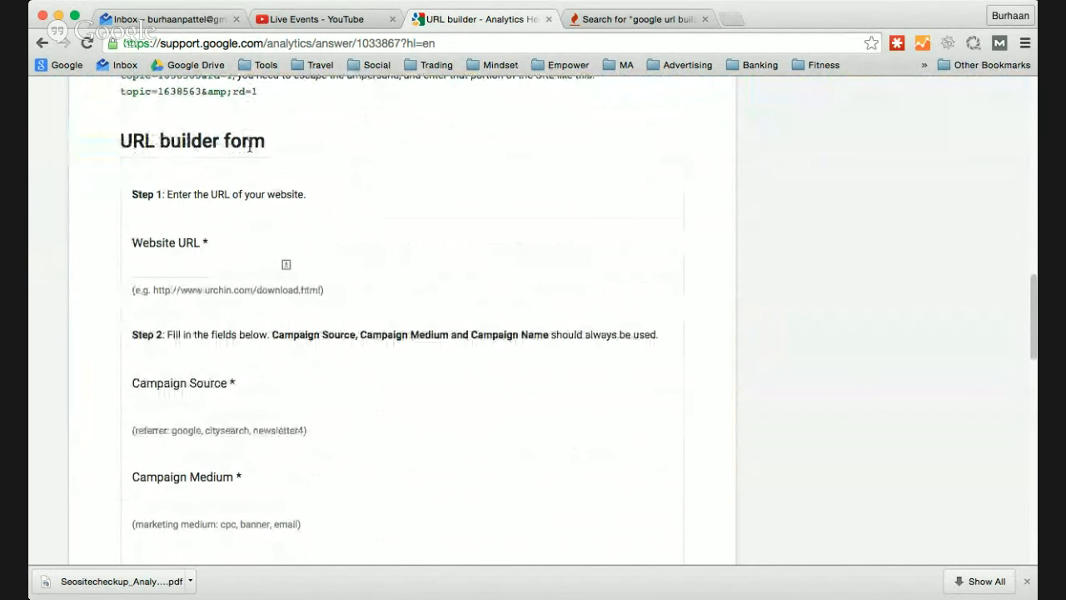
click(283, 263)
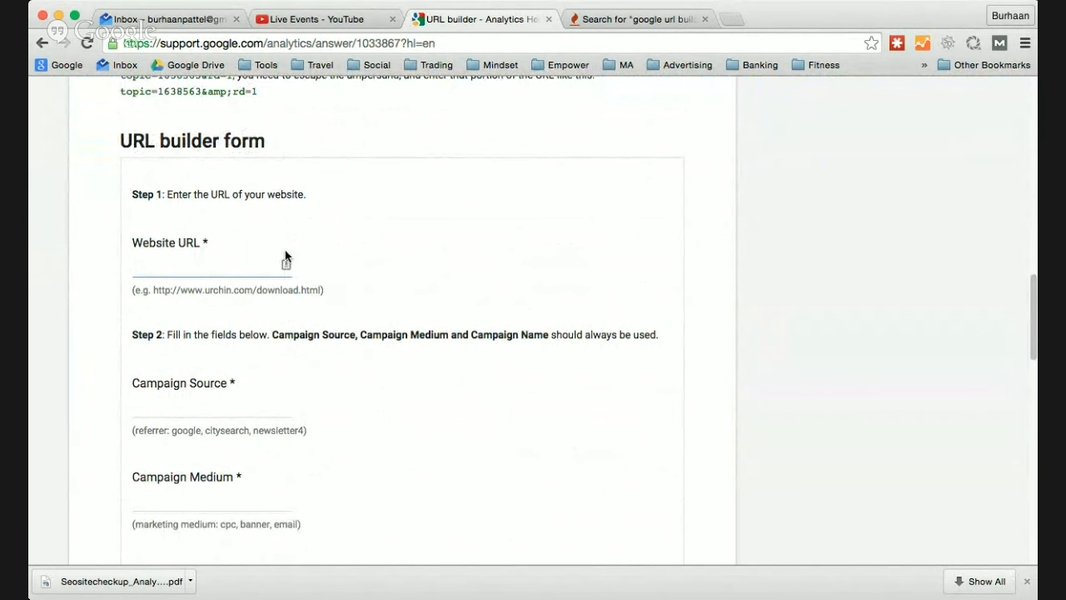
text(http://www.bri)
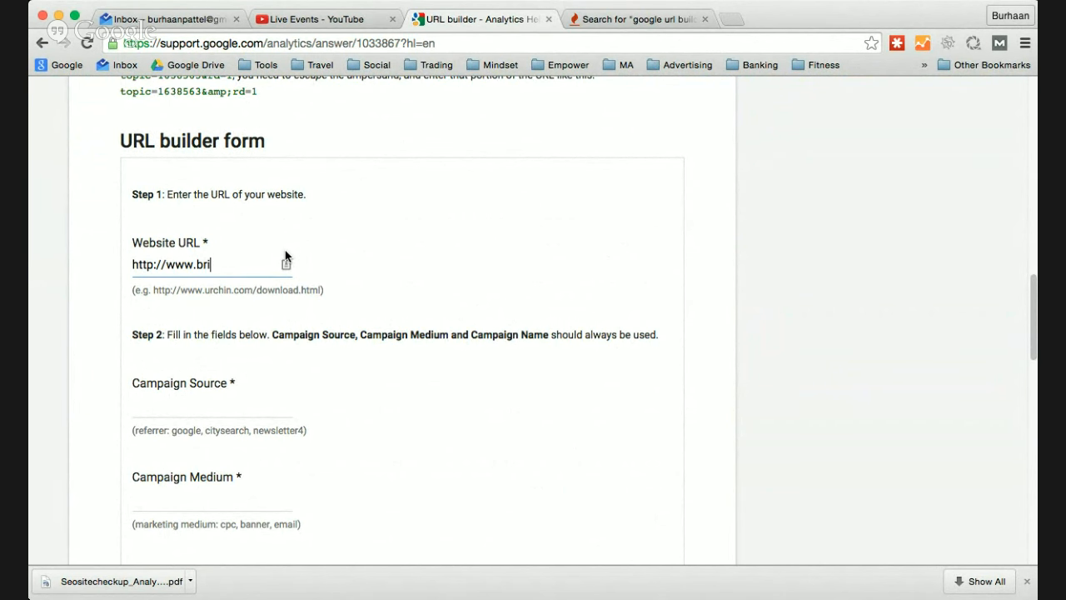
text(dgeight.com)
- Set the Campaign Source to Facebook
click(231, 404)
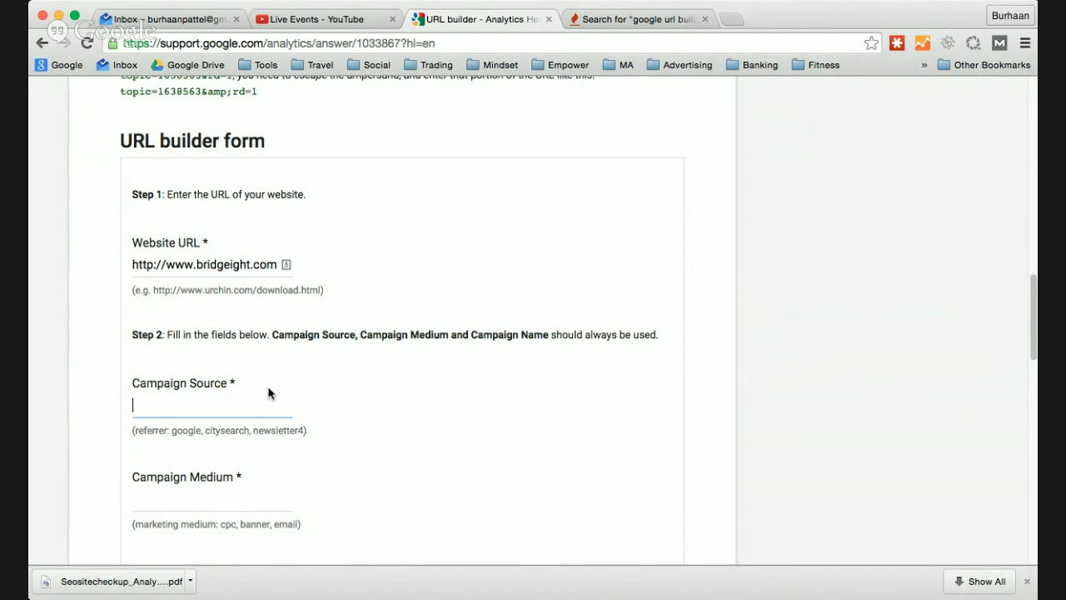
text(Facbooke)
- Set the Campaign Medium to "FB Ad - In display"
click(204, 498)
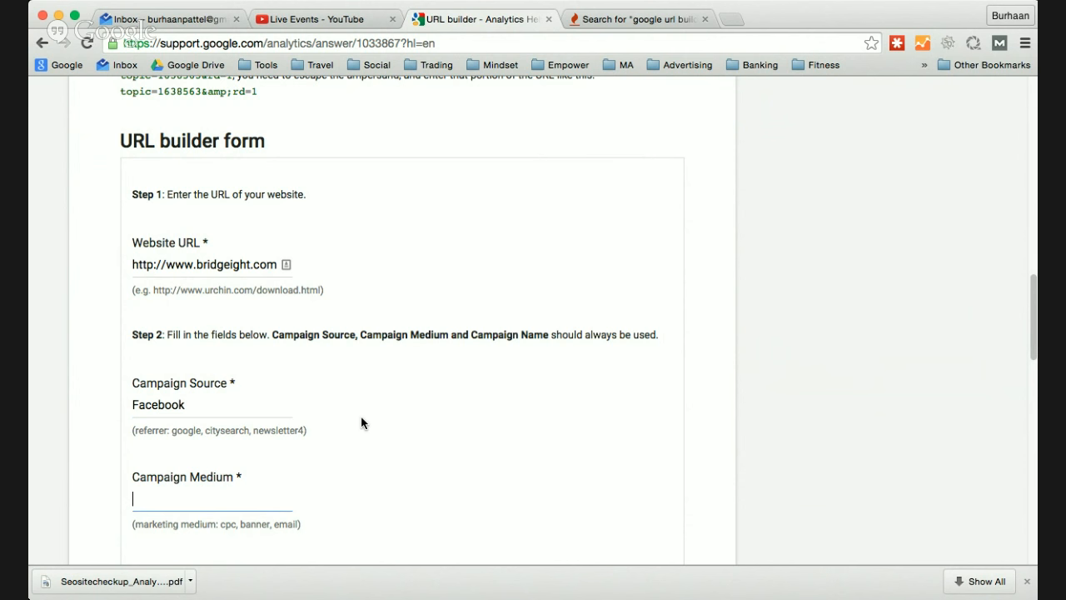
scroll(361, 416, down, 5)
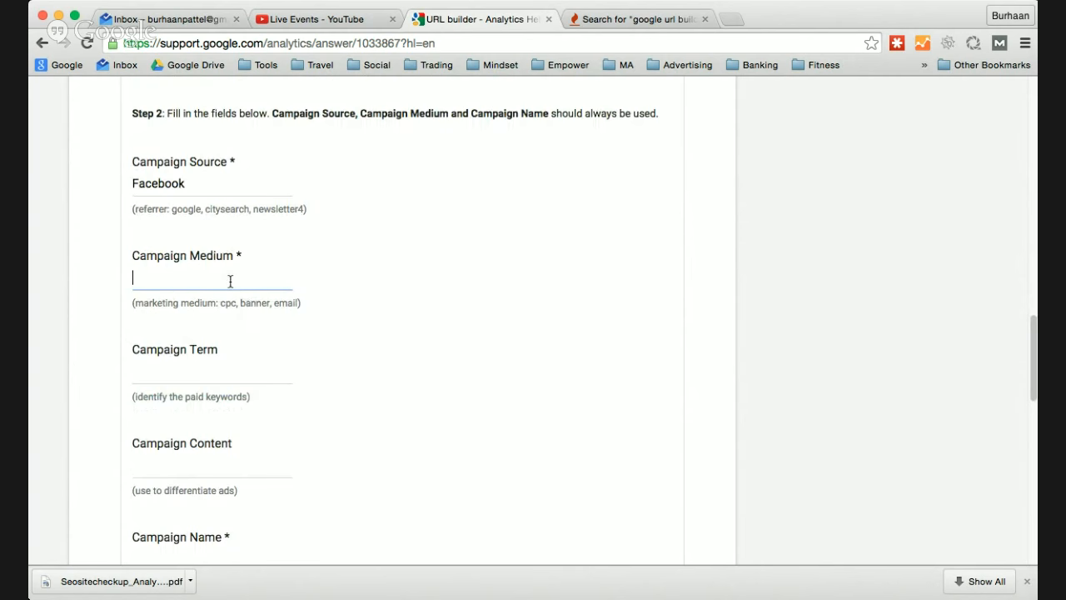
text(FB Ad)
text(n d)
text(oor)
key(BackSpace)
key(BackSpace)
key(BackSpace)
text(isply)
key(BackSpace)
text(ay)
- Set the Campaign Term to "Audience-marketers"
click(210, 376)
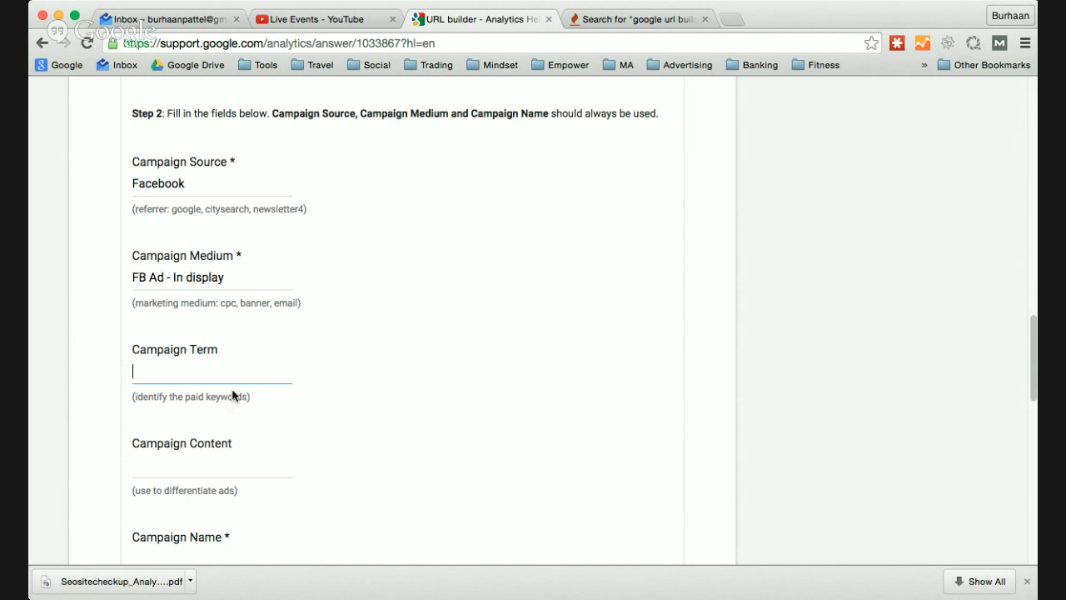
scroll(345, 338, up, 1)
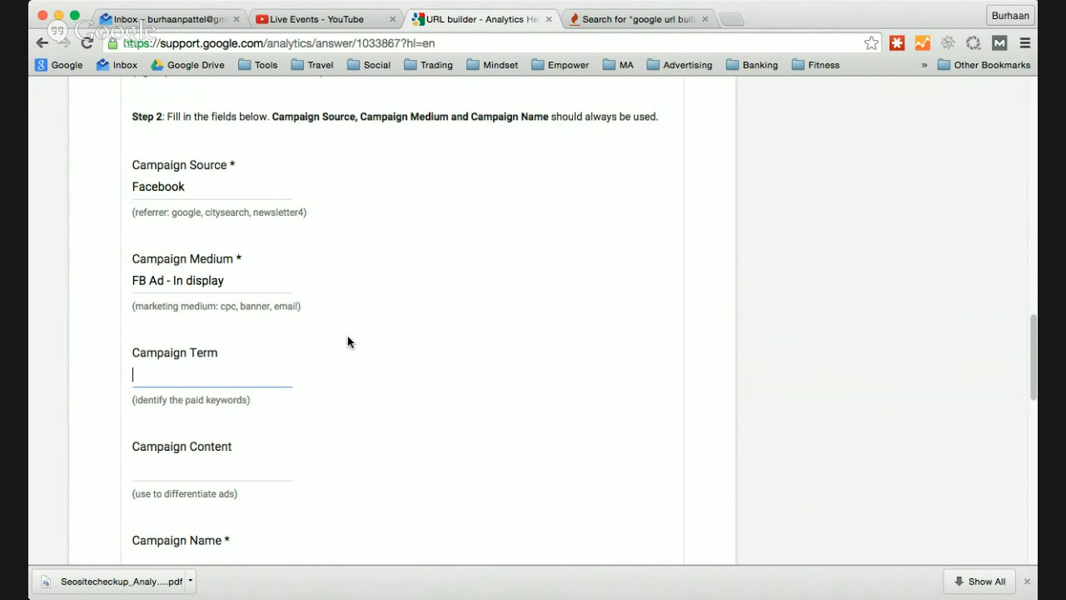
scroll(347, 337, up, 2)
scroll(204, 372, down, 2)
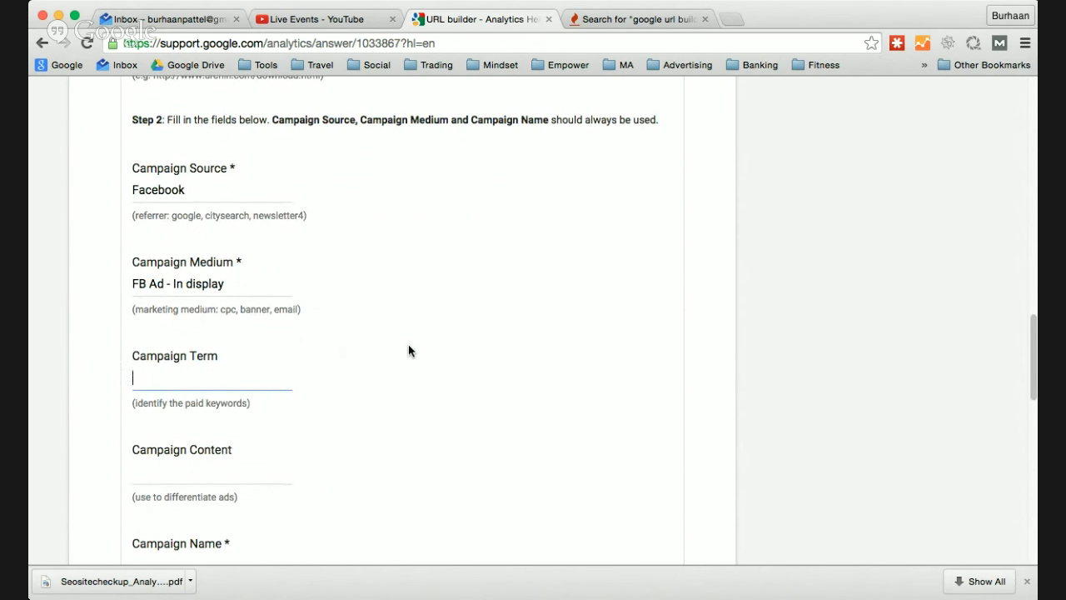
text(Audience)
text(-marketers)
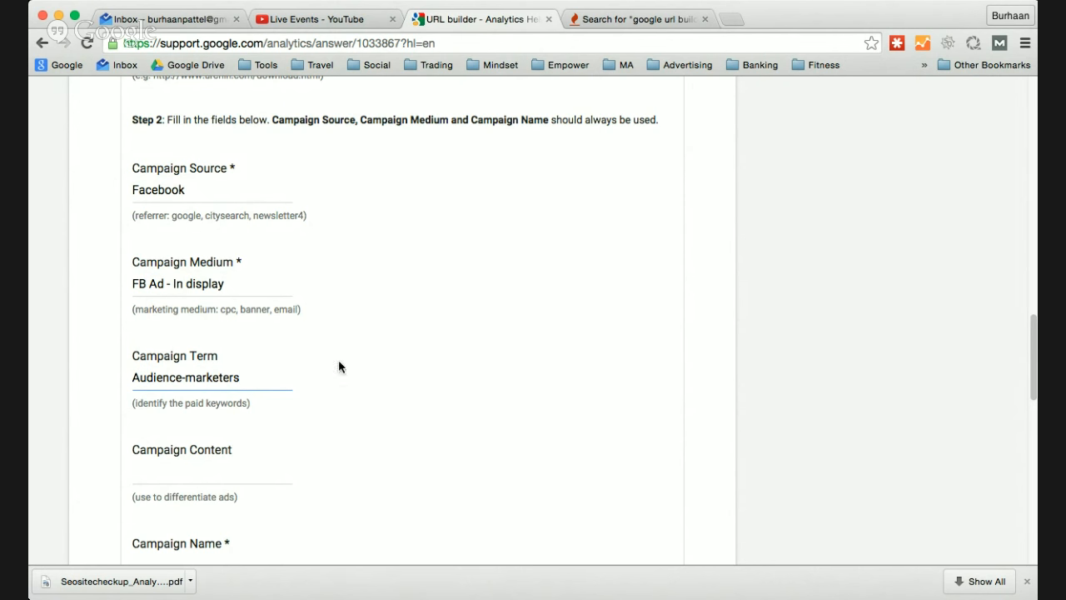
- Set the Campaign Content to "image1" to differentiate the ad
scroll(249, 268, up, 1)
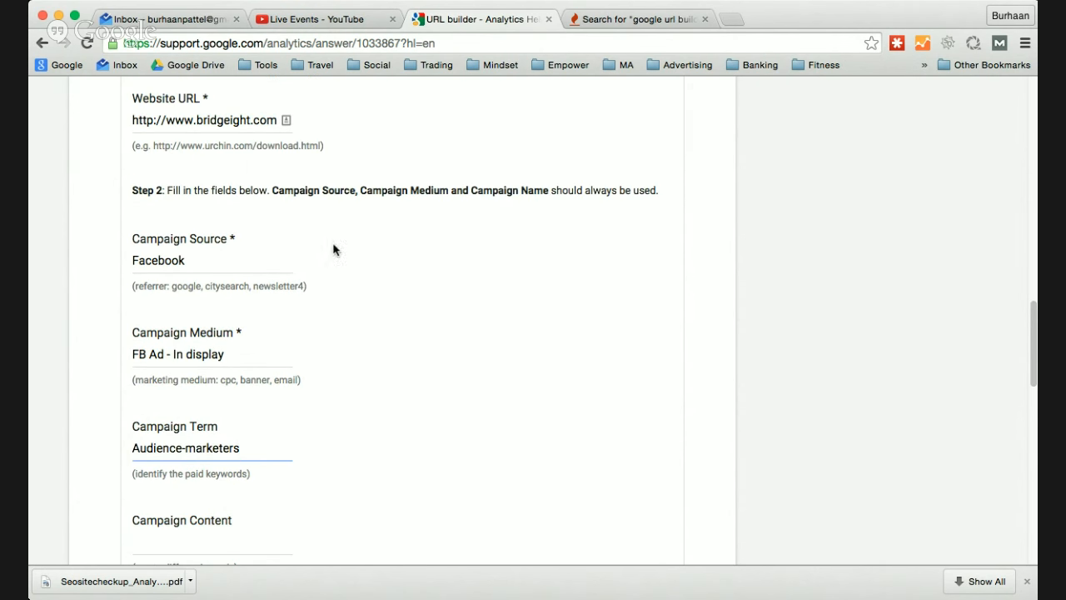
scroll(386, 360, down, 2)
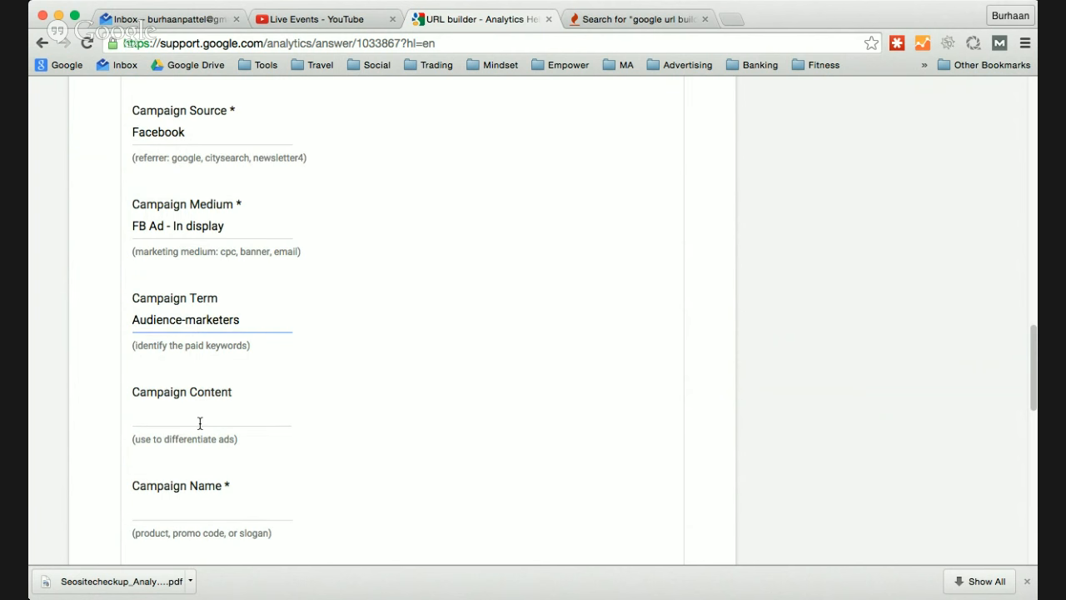
scroll(377, 384, down, 1)
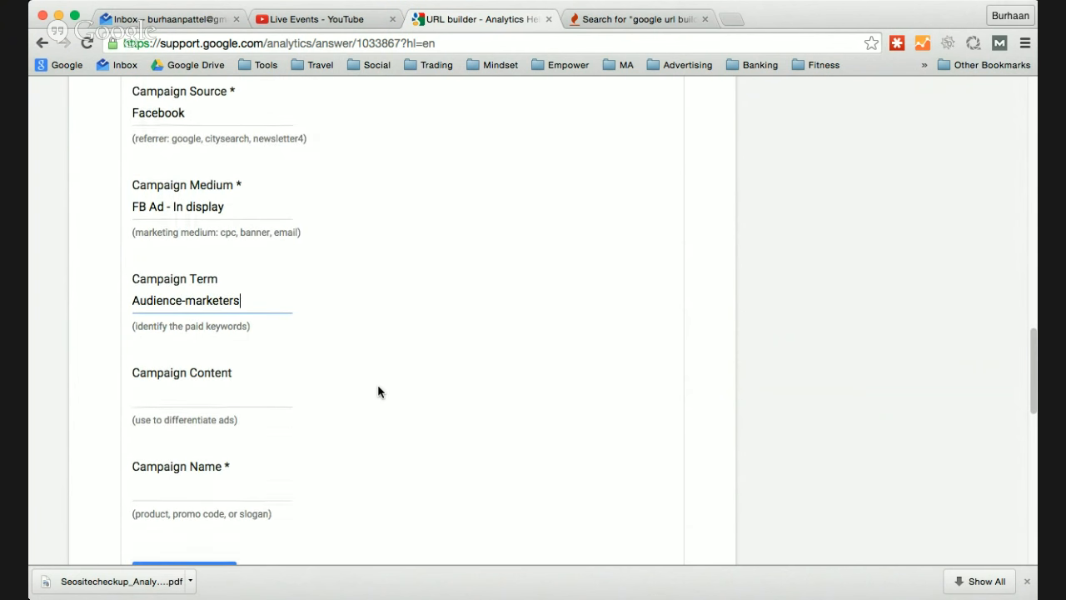
click(210, 400)
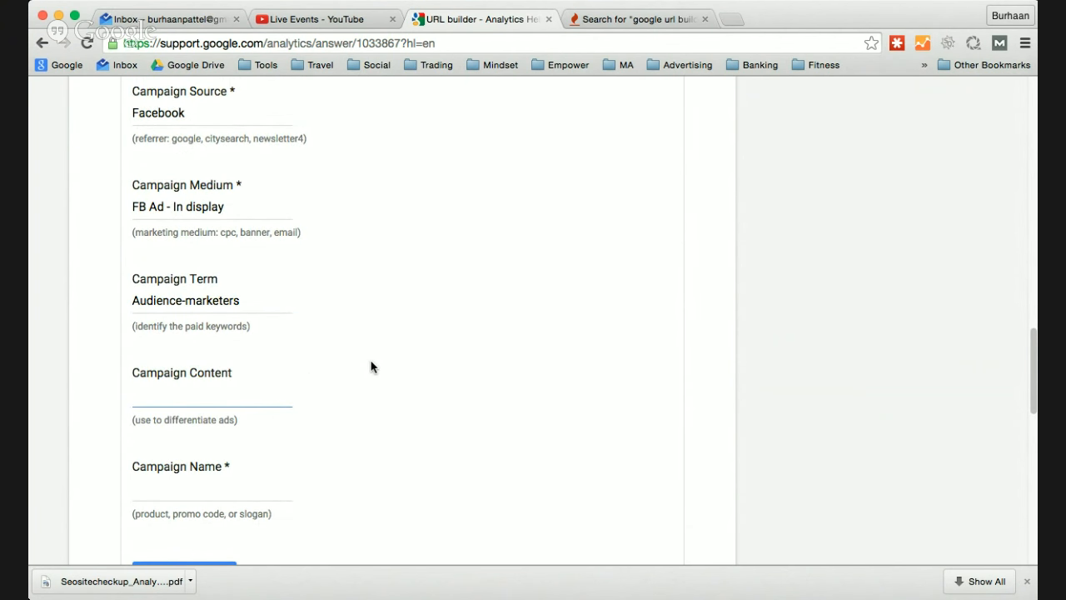
text(image1)
- Set the Campaign Name to "SEO-course"
scroll(300, 388, down, 1)
click(214, 466)
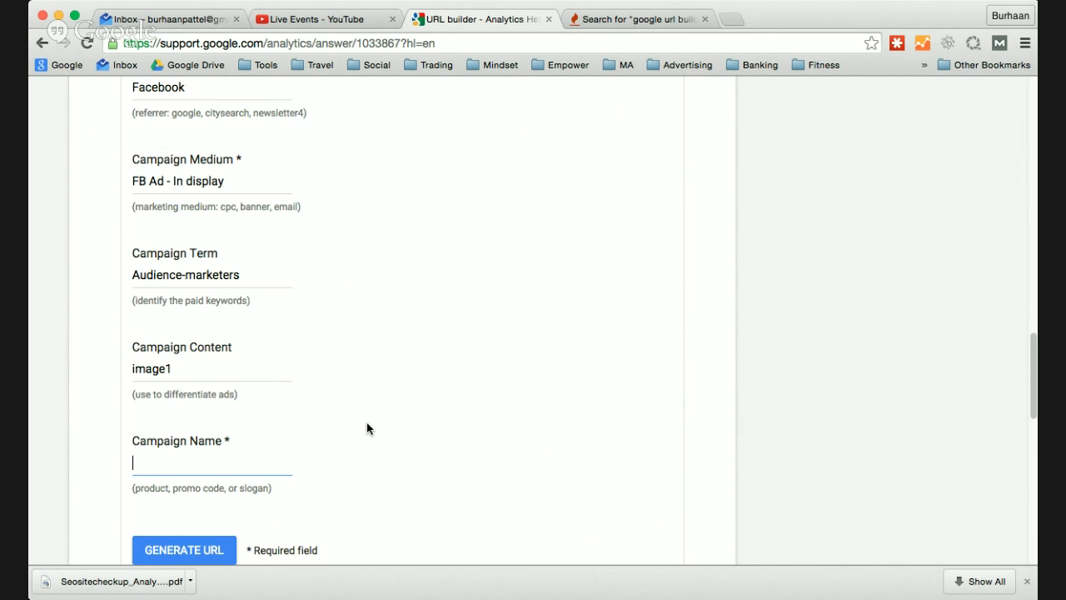
text(SEO -sourse)
key(BackSpace)
text(ce)
key(BackSpace)
key(BackSpace)
key(BackSpace)
key(BackSpace)
key(BackSpace)
key(BackSpace)
text(course)
- Review the completed campaign fields and generate the tagged URL
scroll(204, 217, up, 3)
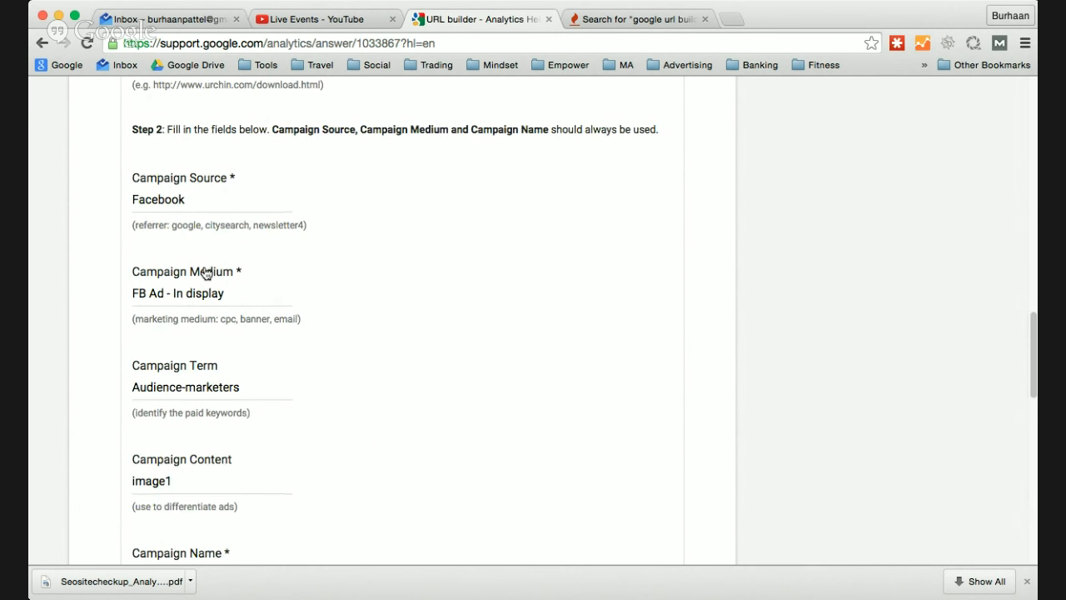
scroll(206, 273, up, 3)
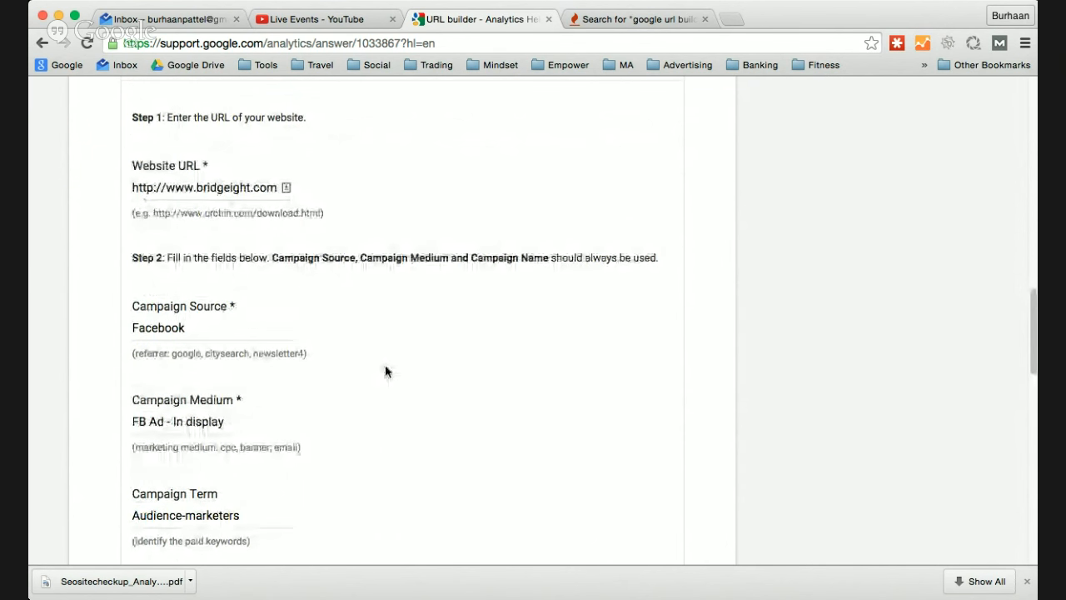
scroll(385, 366, down, 7)
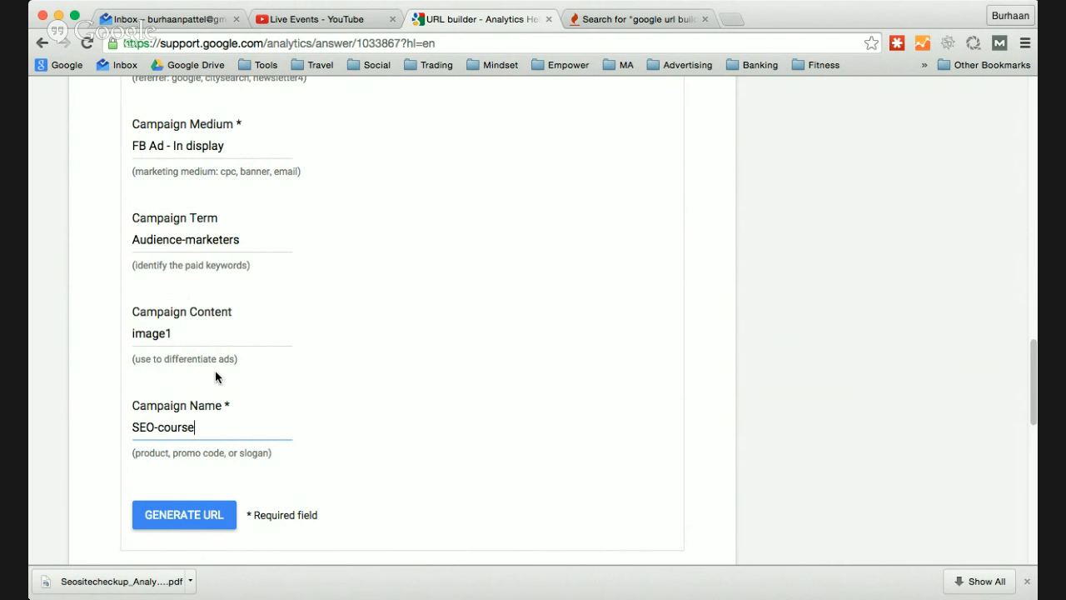
scroll(276, 225, up, 3)
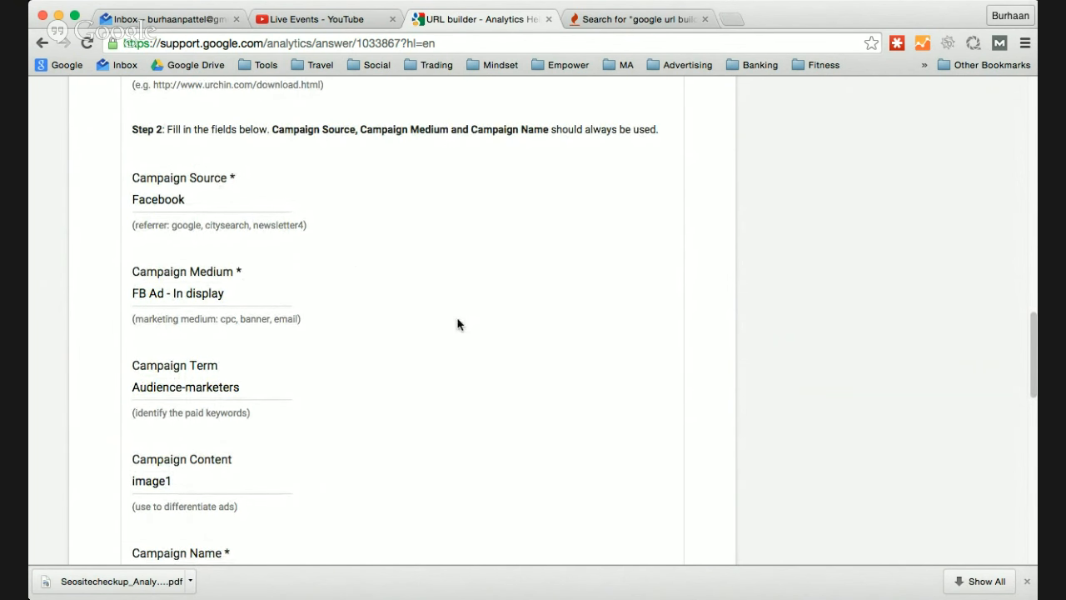
scroll(459, 324, down, 5)
click(215, 338)
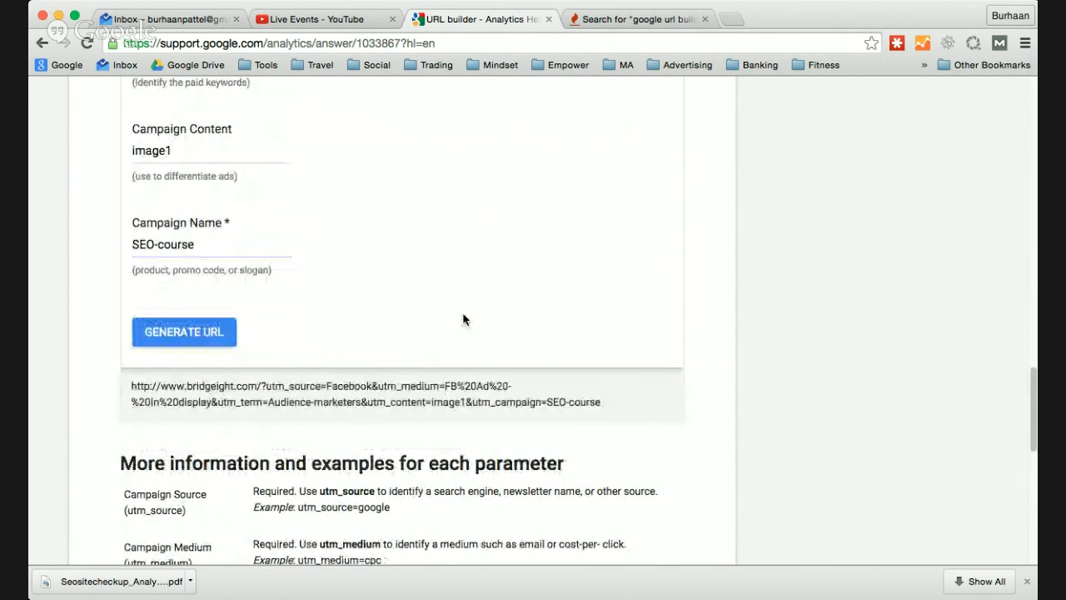
drag(614, 400, 130, 385)
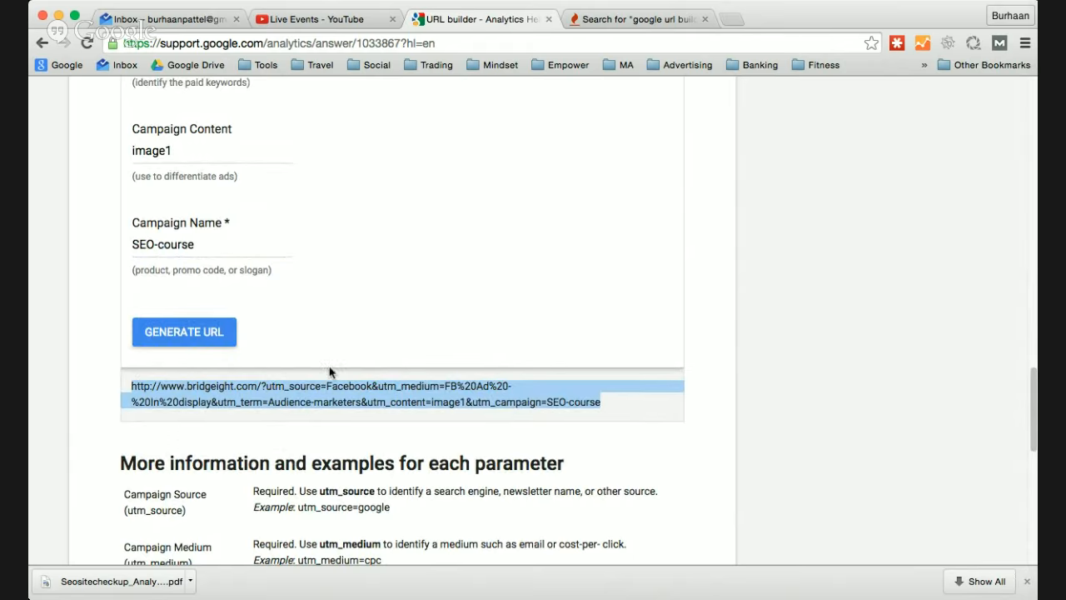
click(358, 400)
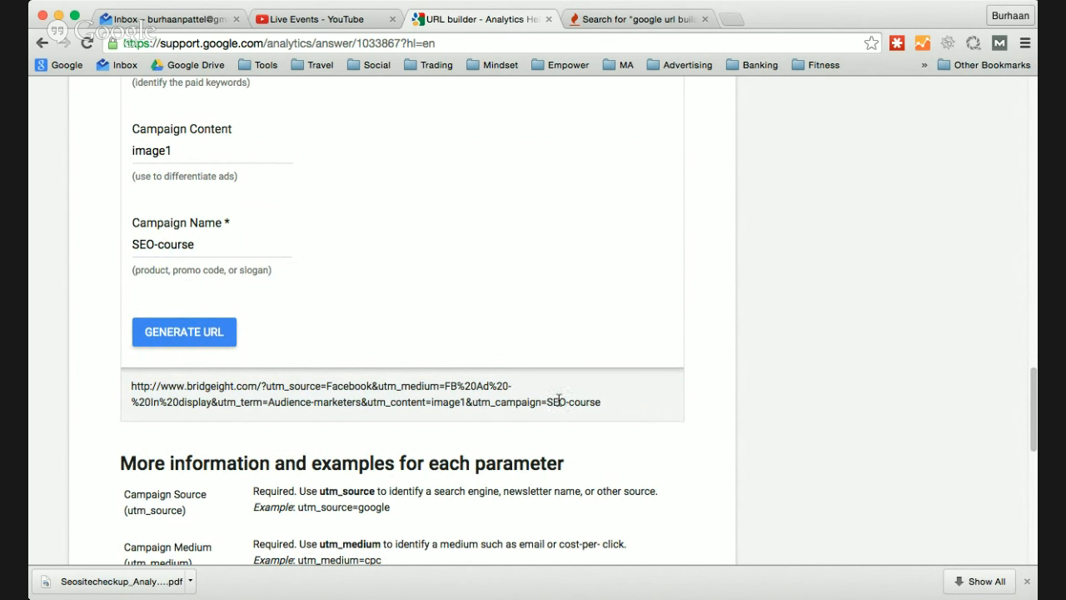
key(super+plus)
key(super+plus)
key(super+plus)
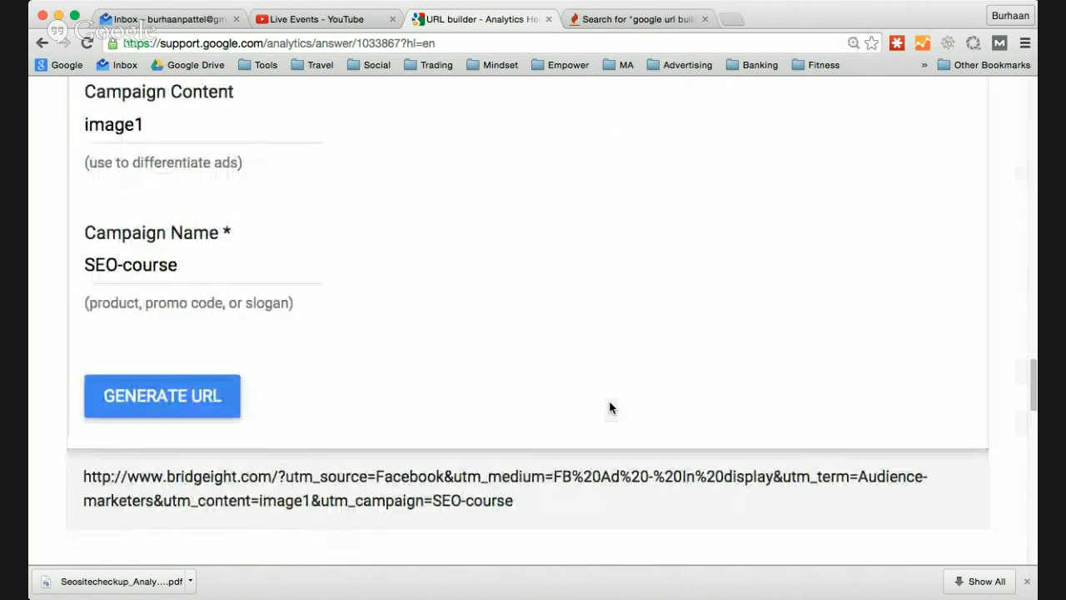
scroll(600, 400, down, 5)
scroll(586, 400, up, 1)
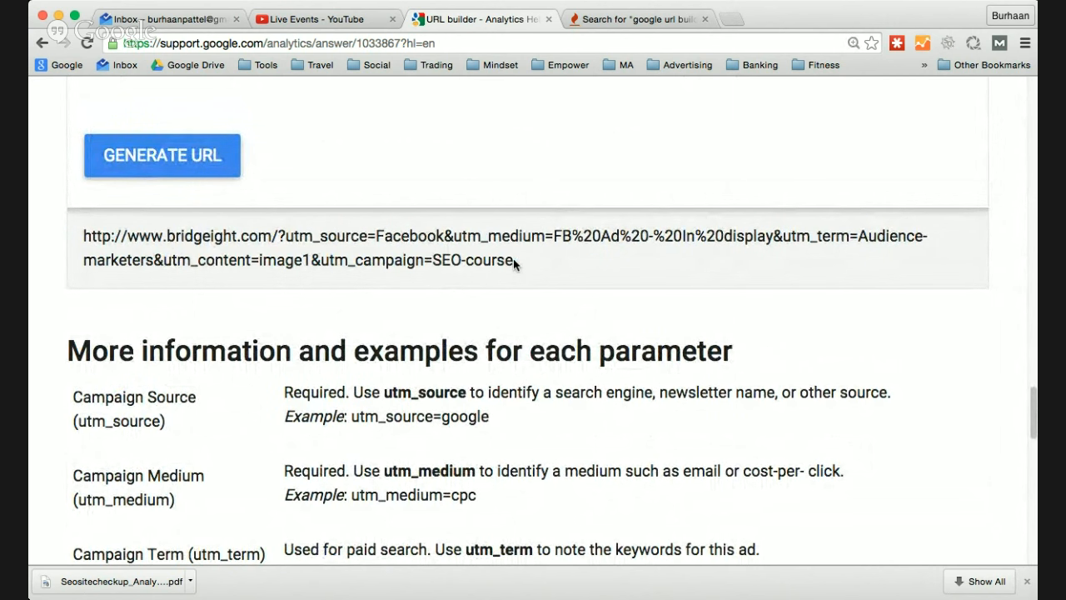
drag(512, 253, 83, 236)
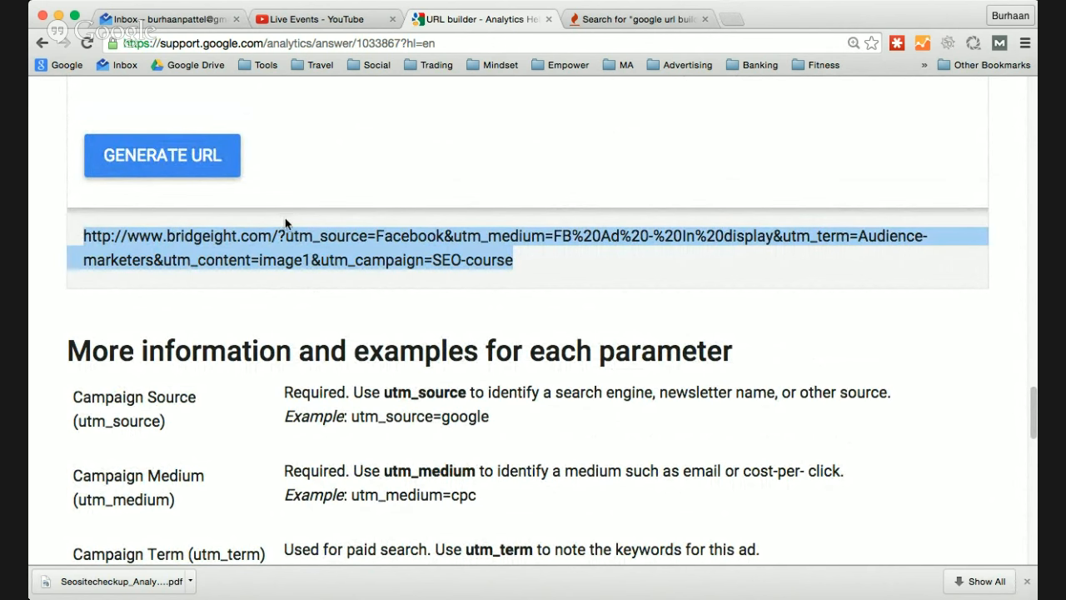
- Open goo.gl in a new browser tab and shorten the copied campaign URL there
click(731, 18)
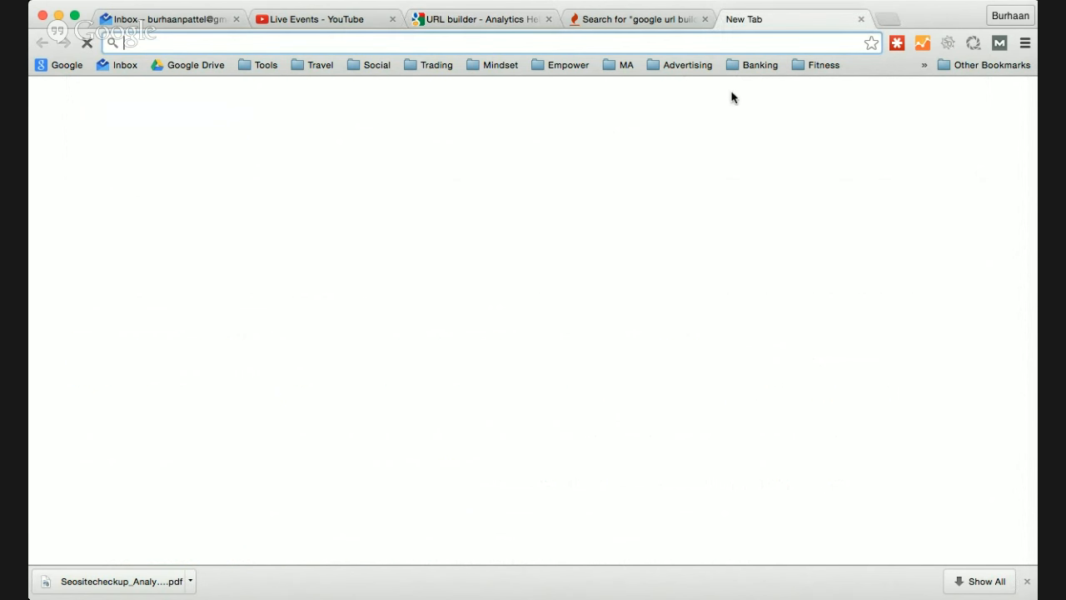
text(goo.)
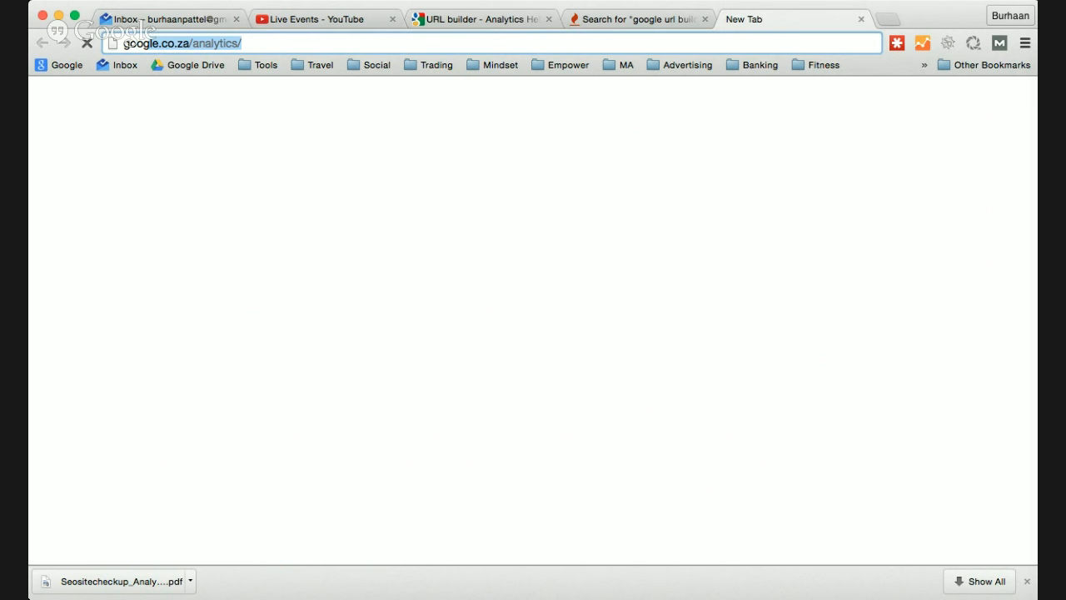
text(g)
key(BackSpace)
key(BackSpace)
key(Down)
key(Down)
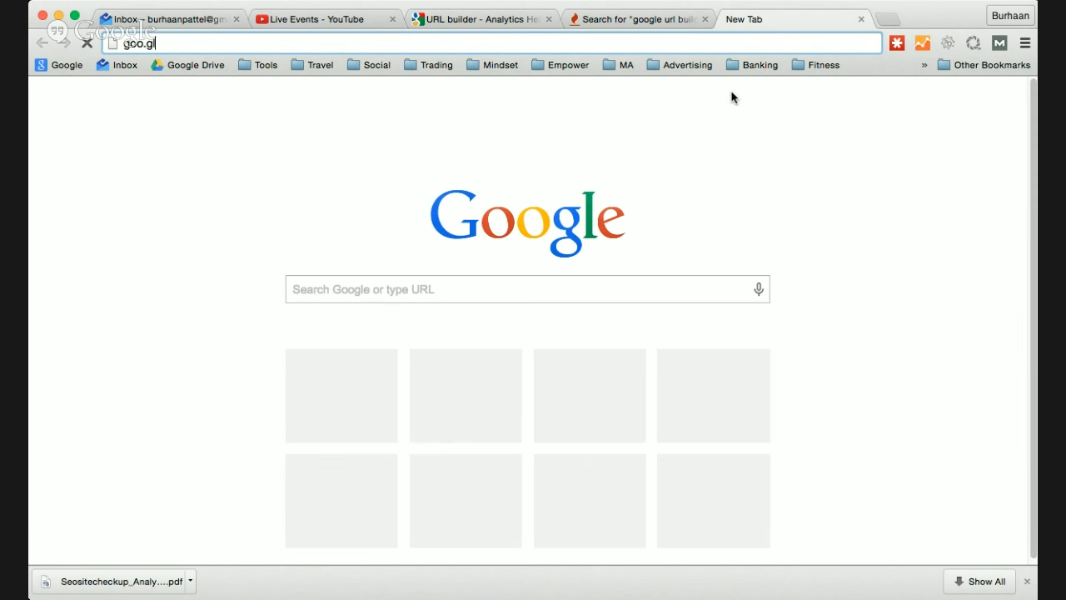
key(Return)
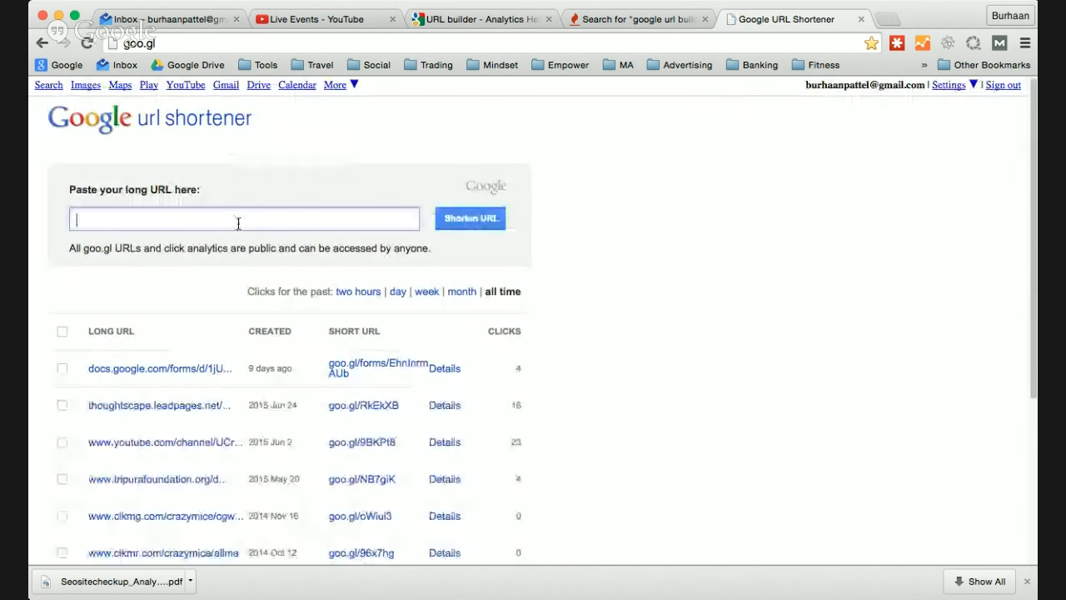
key(super+v)
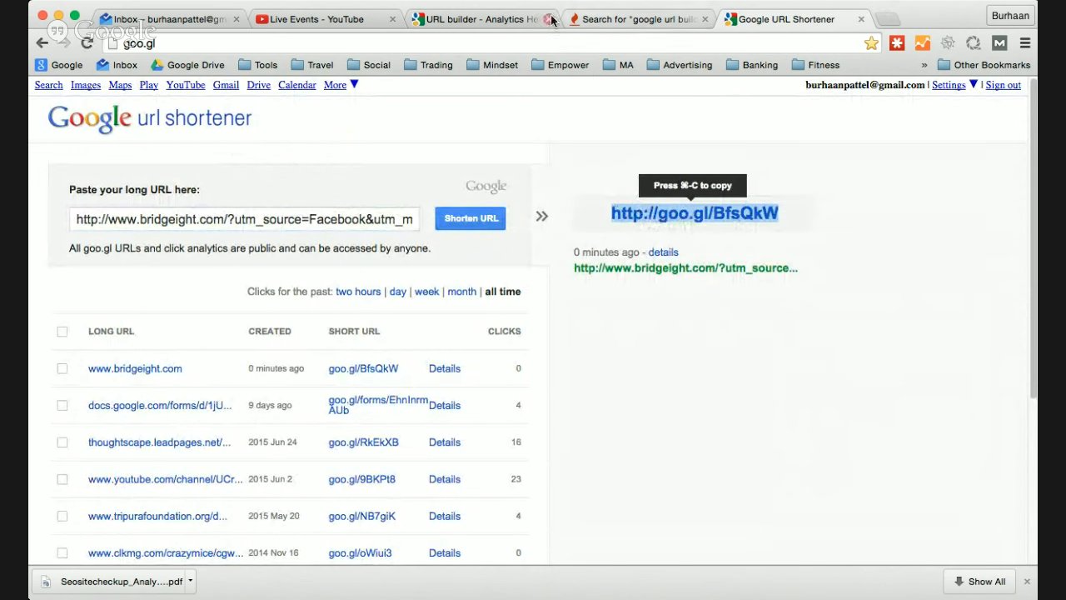
- Return to the URL builder page and highlight the utm_source and utm_medium parameters in the generated URL
click(490, 18)
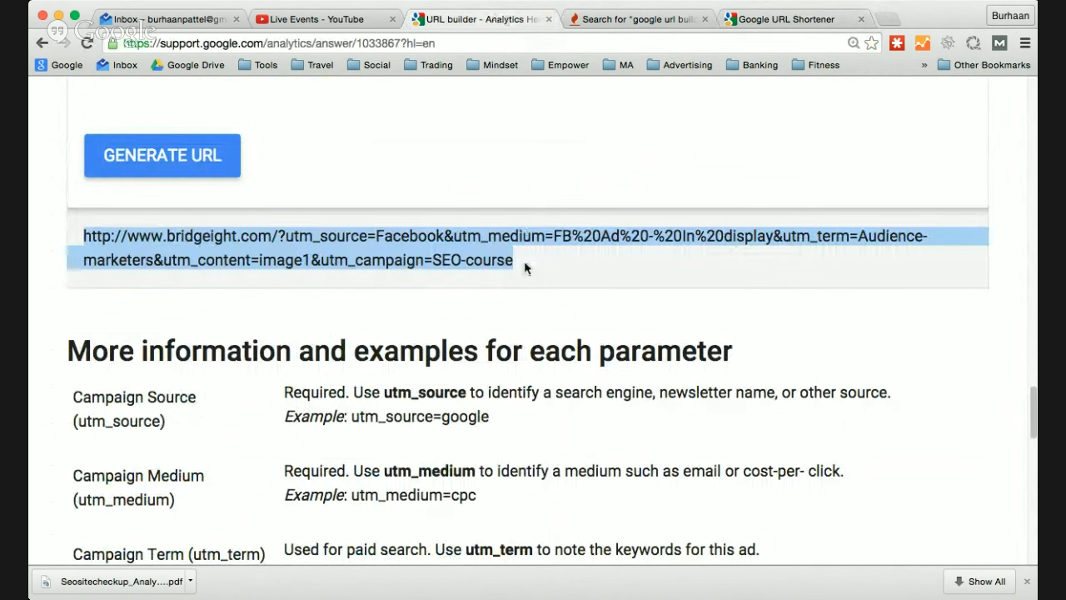
click(524, 261)
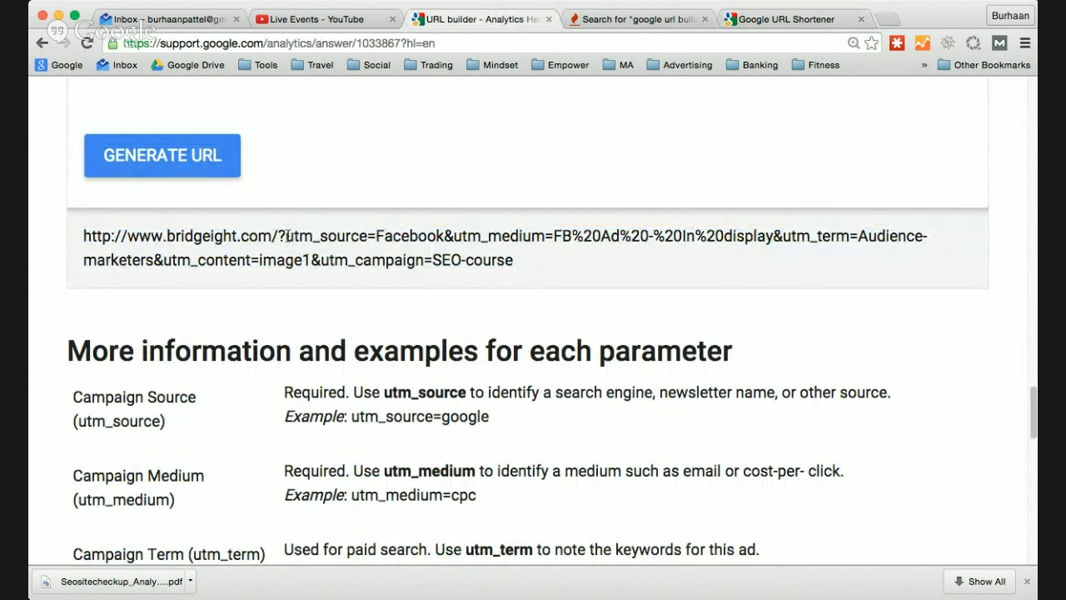
drag(286, 236, 572, 236)
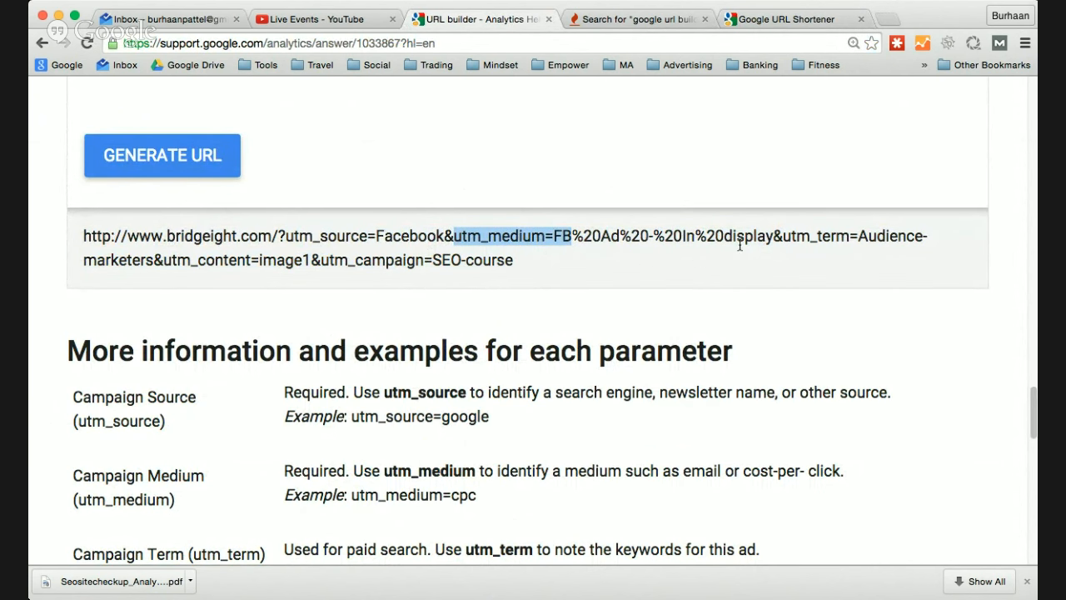
- Remove the spaces around the hyphen in the Campaign Medium so it reads "FB Ad-In display"
scroll(593, 234, up, 1)
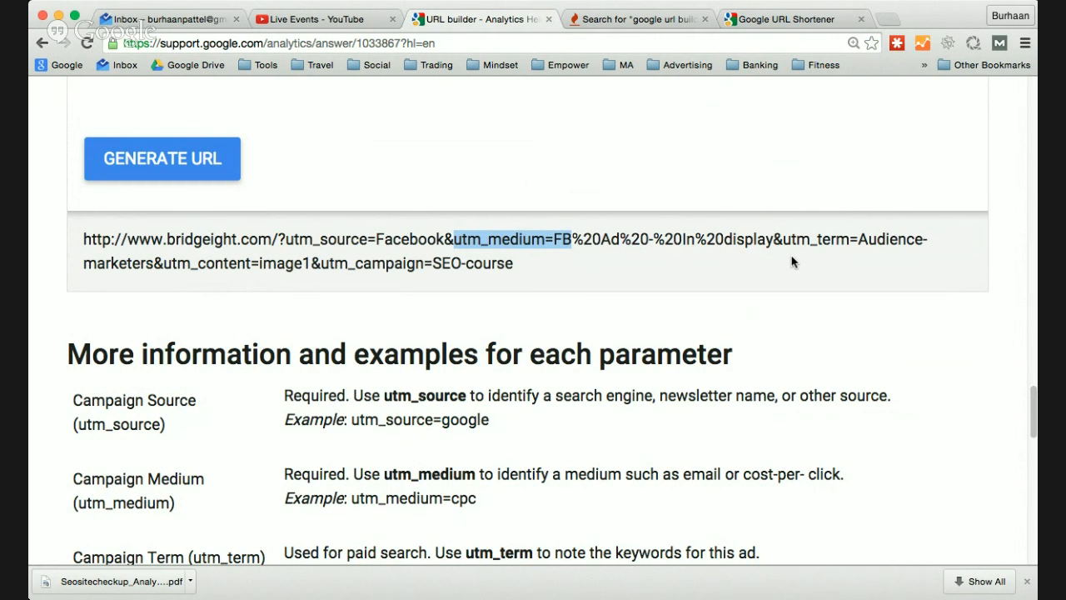
scroll(722, 254, up, 10)
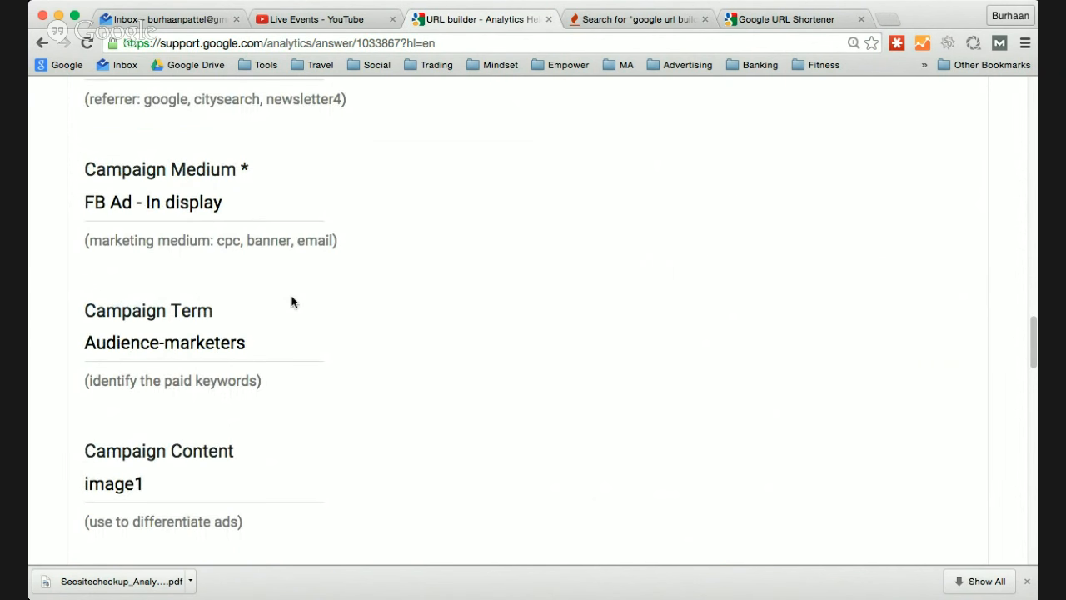
scroll(220, 369, up, 3)
click(153, 348)
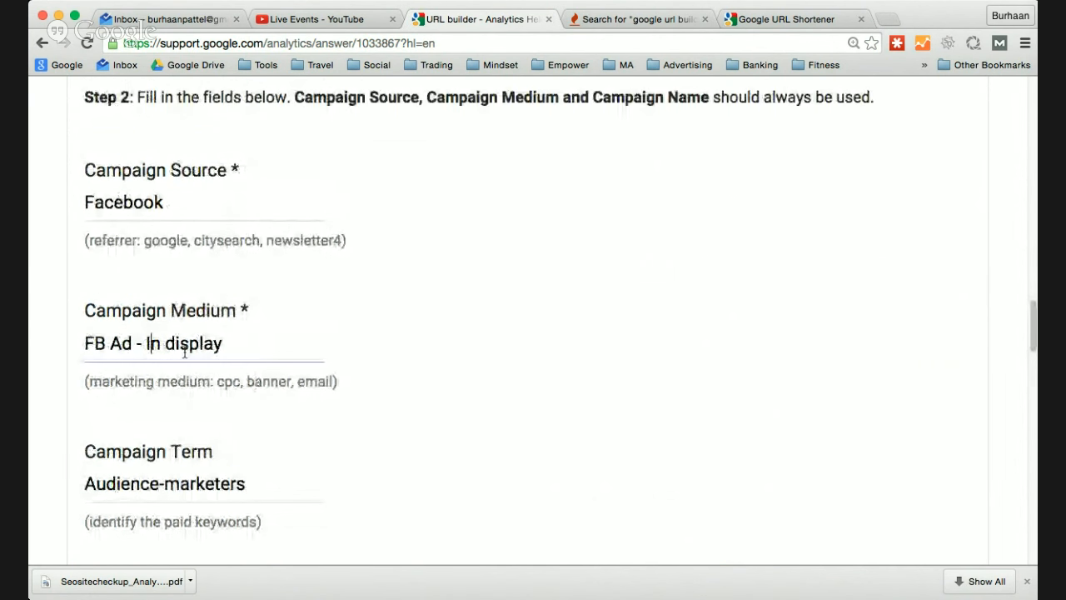
key(BackSpace)
key(Left)
key(BackSpace)
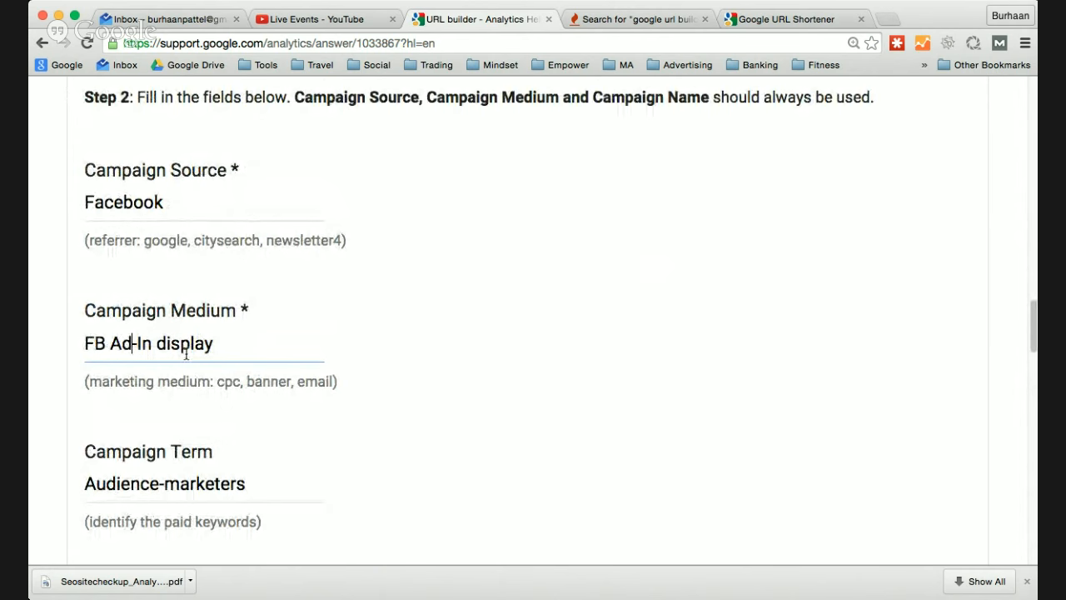
- Regenerate the tagged URL from the edited Campaign Medium and the other campaign fields
scroll(204, 350, up, 5)
scroll(204, 349, down, 9)
scroll(204, 349, down, 5)
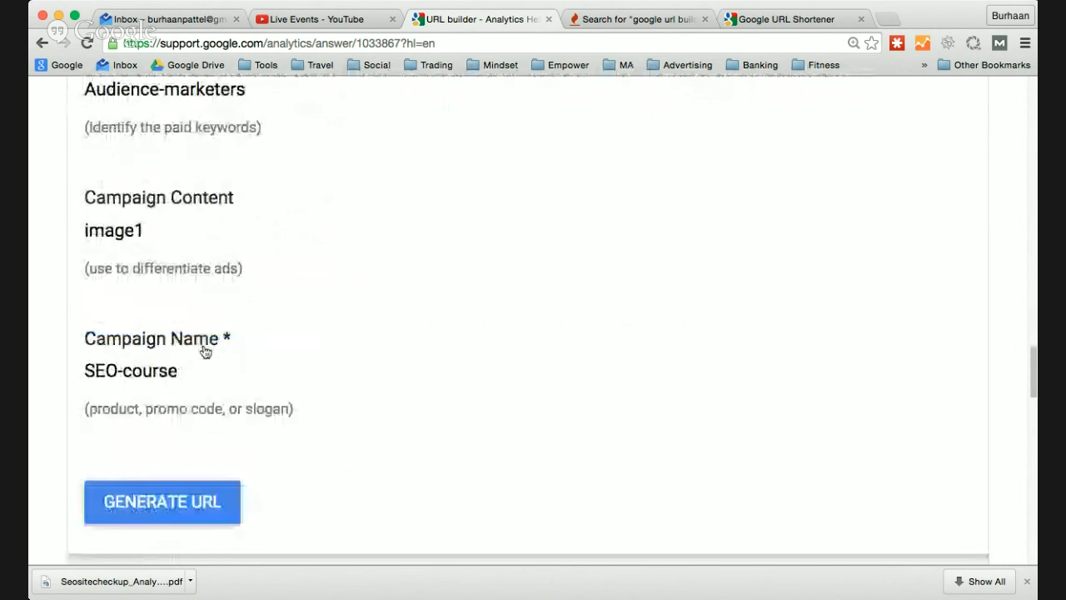
scroll(202, 348, up, 1)
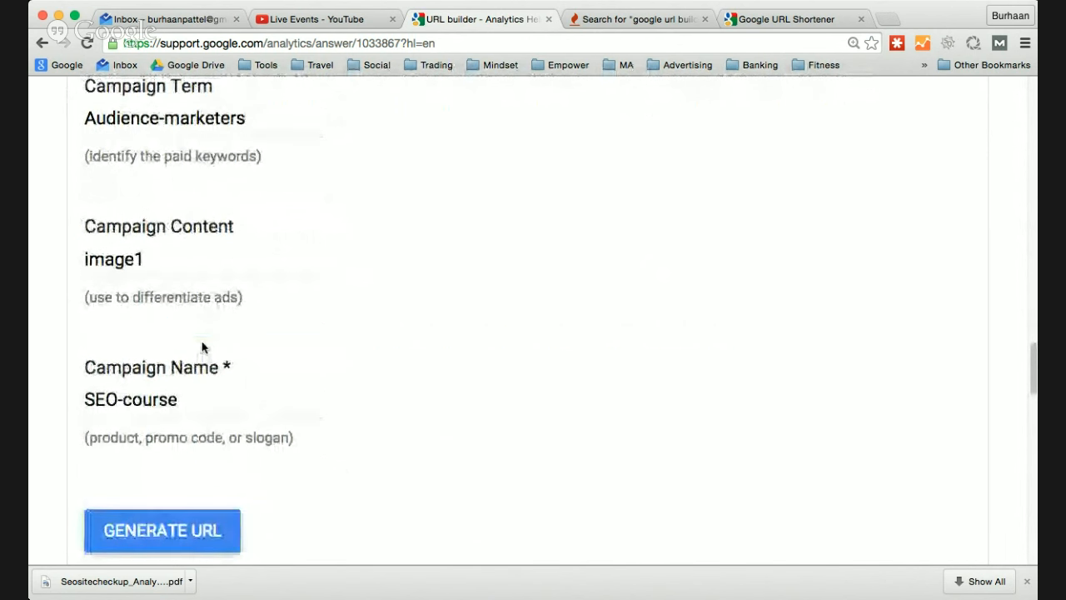
scroll(200, 450, down, 1)
click(200, 449)
scroll(529, 354, down, 3)
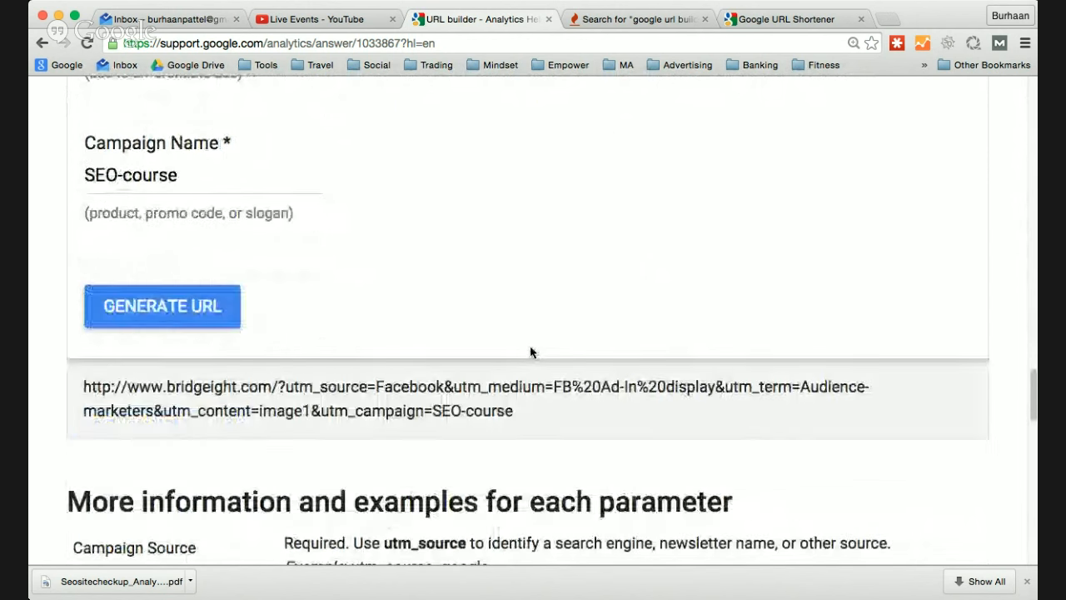
- Change the Campaign Medium to "FB-Ad-In display" and generate the tagged URL again
scroll(581, 388, up, 8)
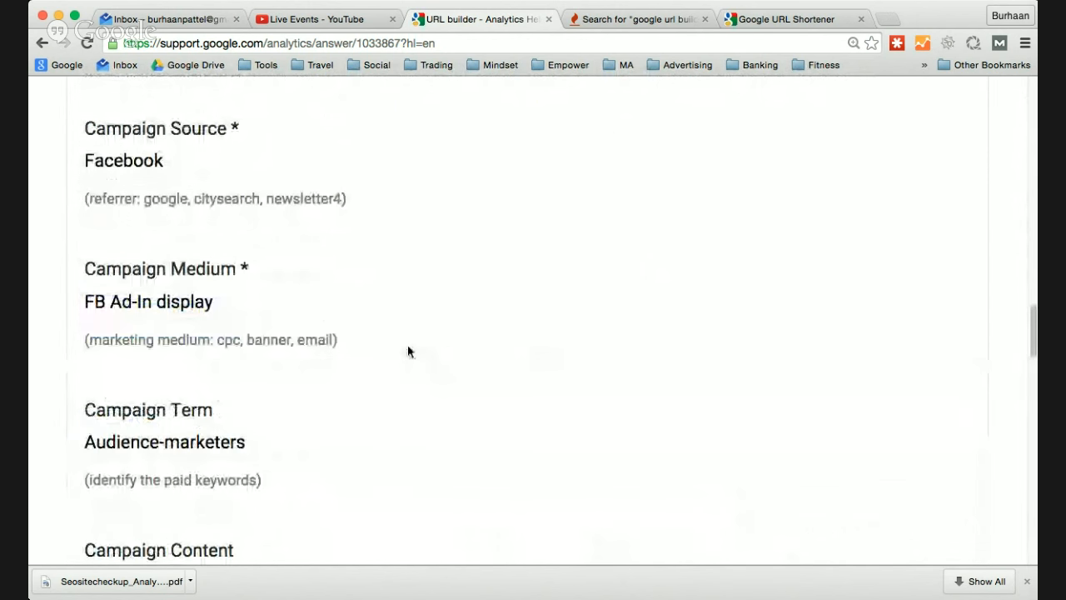
click(109, 302)
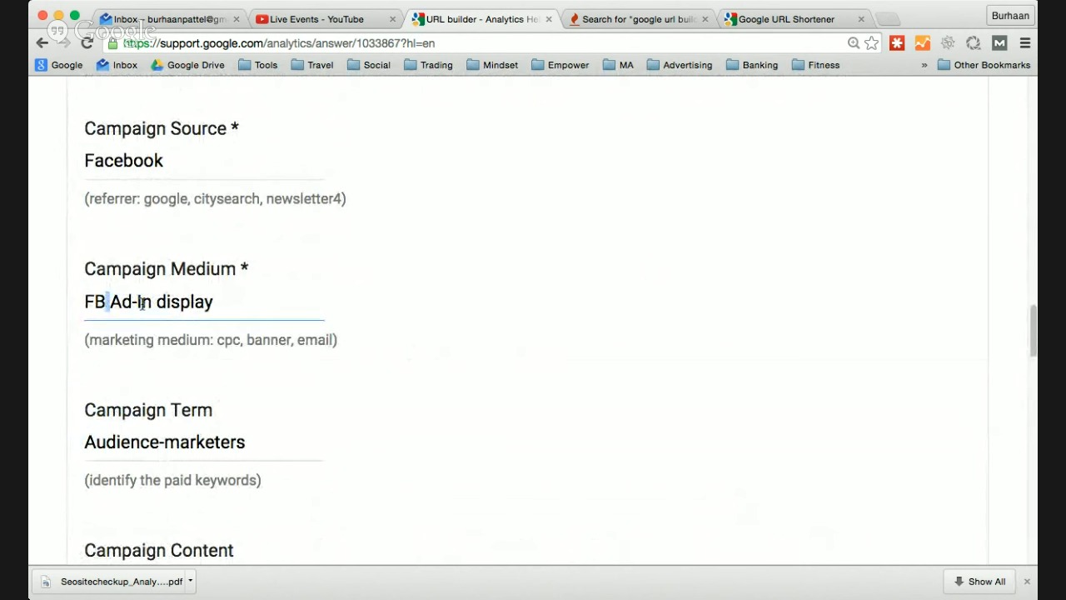
text(-)
scroll(185, 296, down, 5)
click(223, 429)
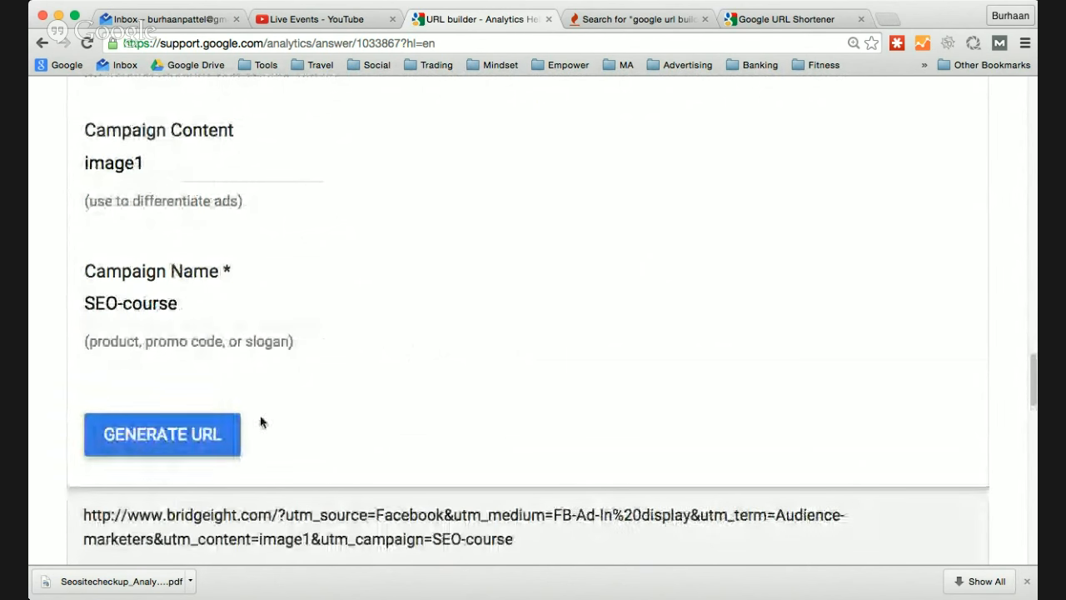
scroll(529, 325, down, 2)
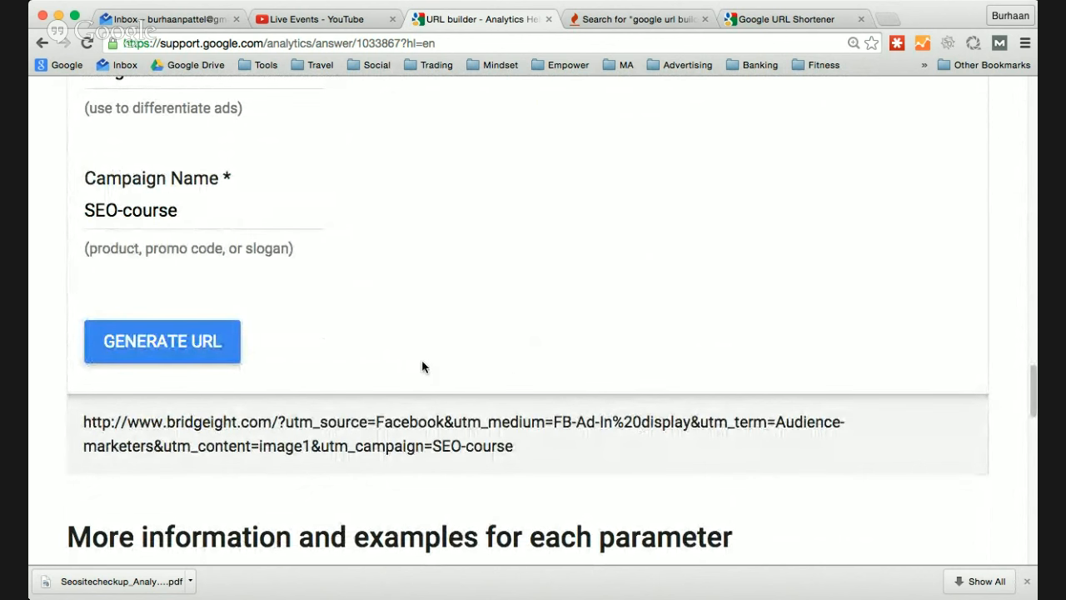
- Replace the remaining space in the Campaign Medium to make it "FB-Ad-In-display", and regenerate the tagged URL
scroll(422, 359, up, 4)
scroll(153, 175, up, 2)
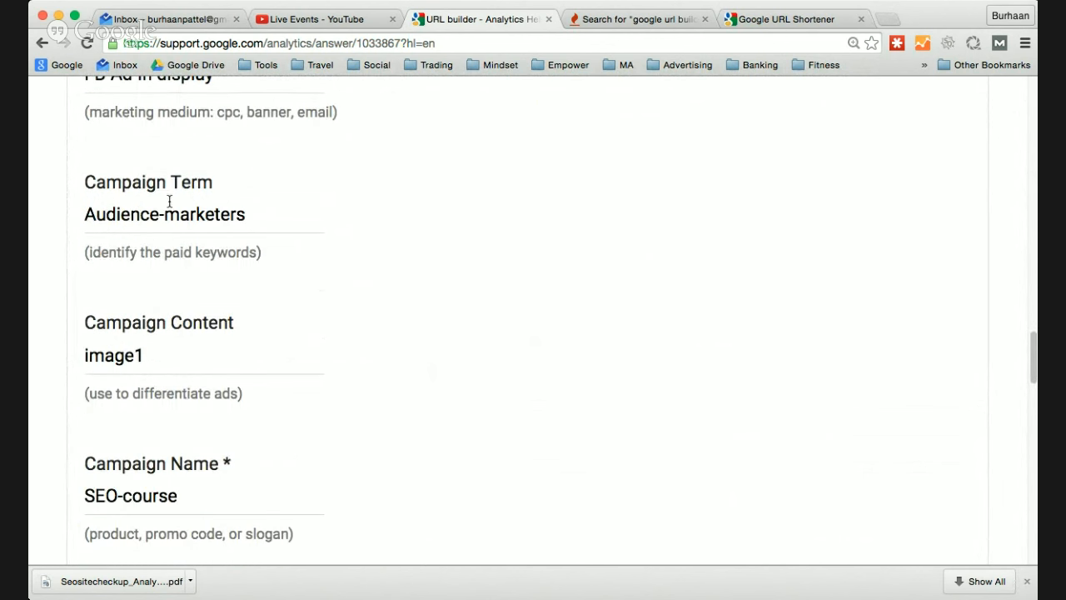
scroll(177, 246, up, 2)
click(157, 200)
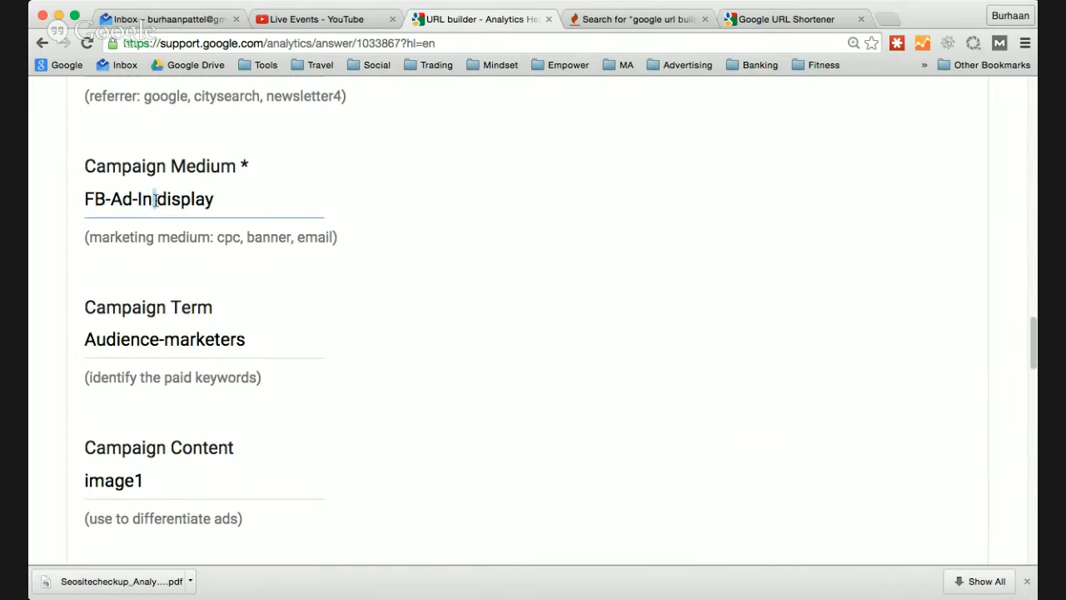
key(BackSpace)
text(-)
scroll(203, 244, down, 5)
click(143, 478)
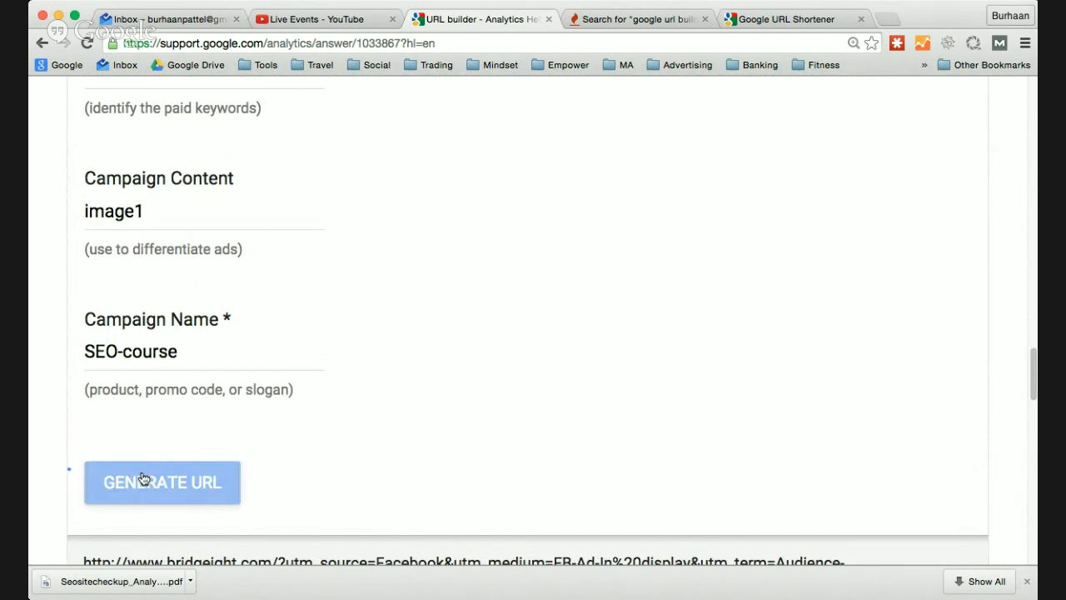
scroll(538, 371, down, 3)
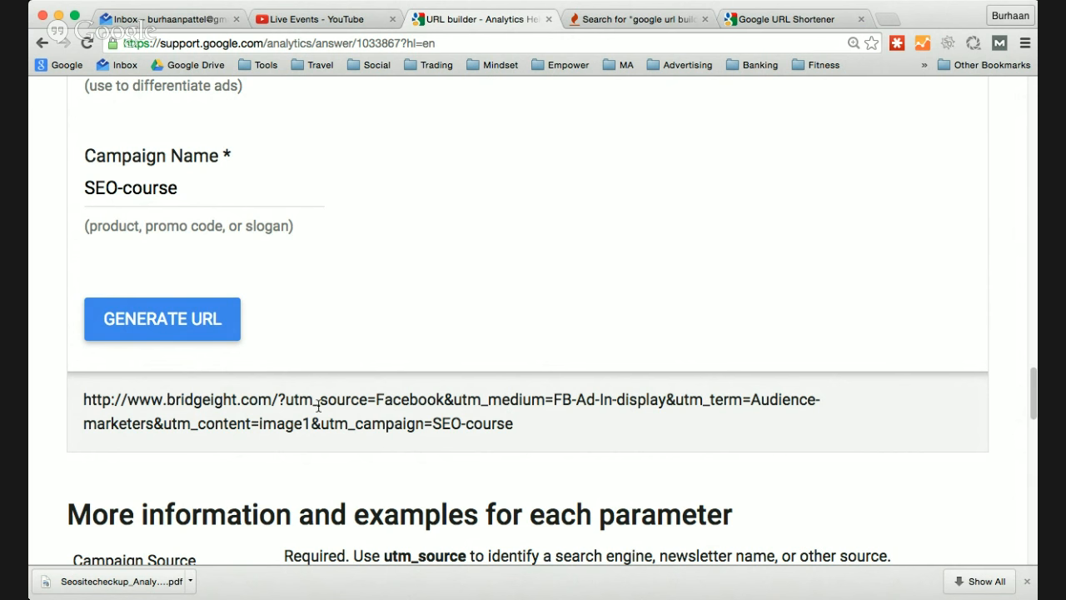
- Highlight the utm_source=Facebook parameter and the SEO-course campaign value in the generated URL to examine them
drag(286, 399, 444, 399)
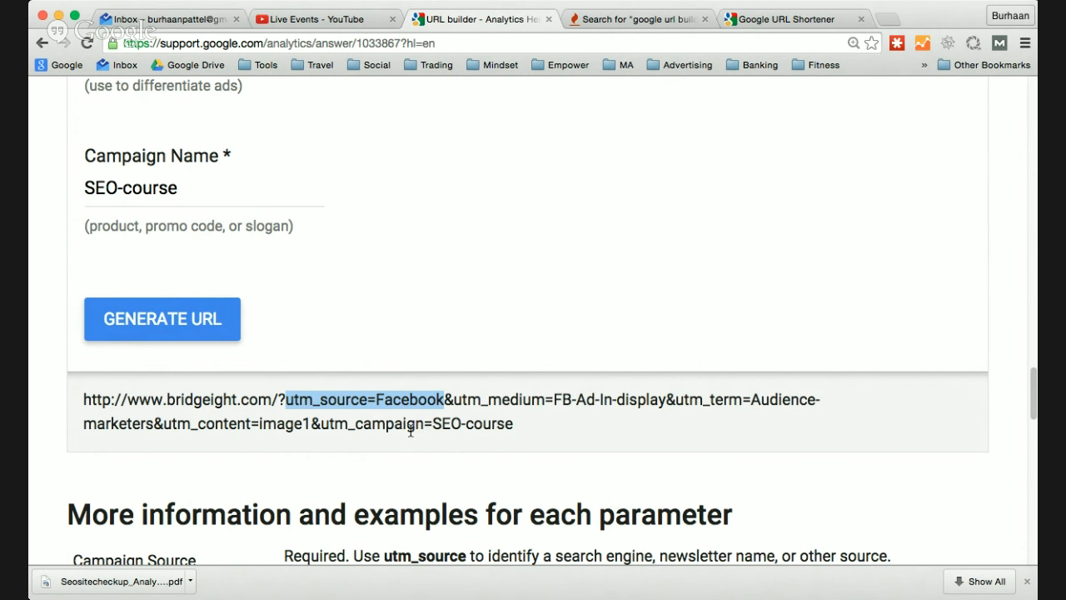
drag(433, 425, 509, 433)
click(492, 423)
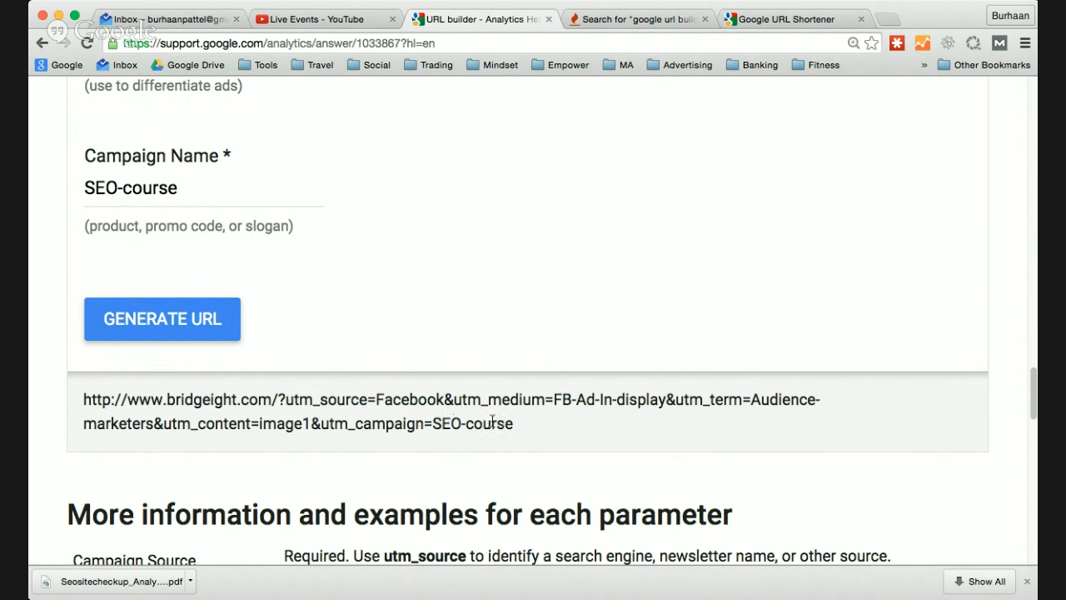
drag(433, 424, 509, 426)
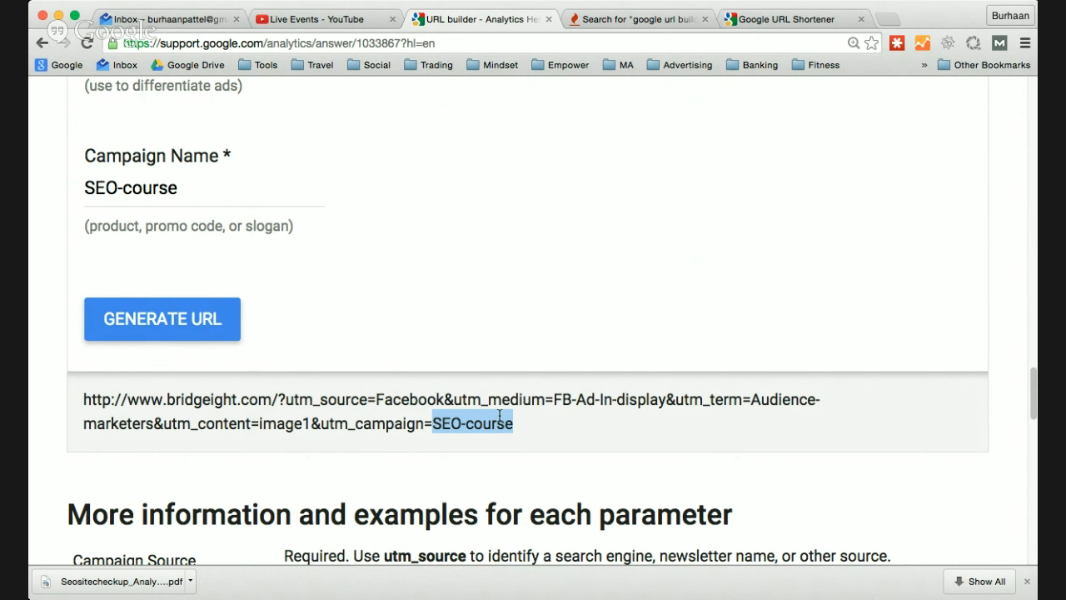
click(439, 427)
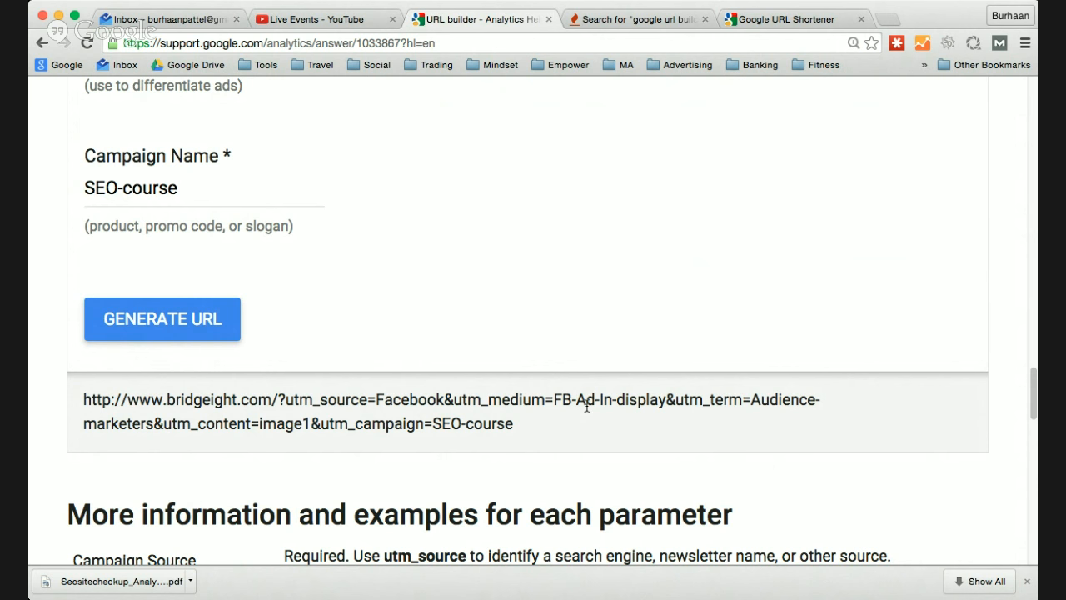
- Review the campaign fields in the form and select the entire generated URL beneath it
scroll(589, 411, up, 5)
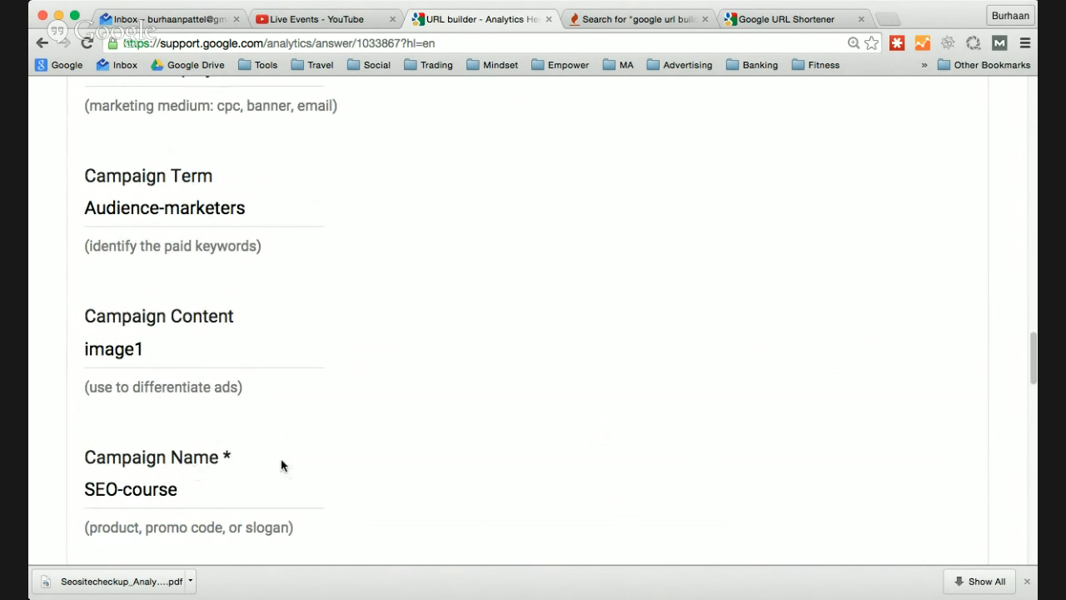
scroll(267, 326, up, 10)
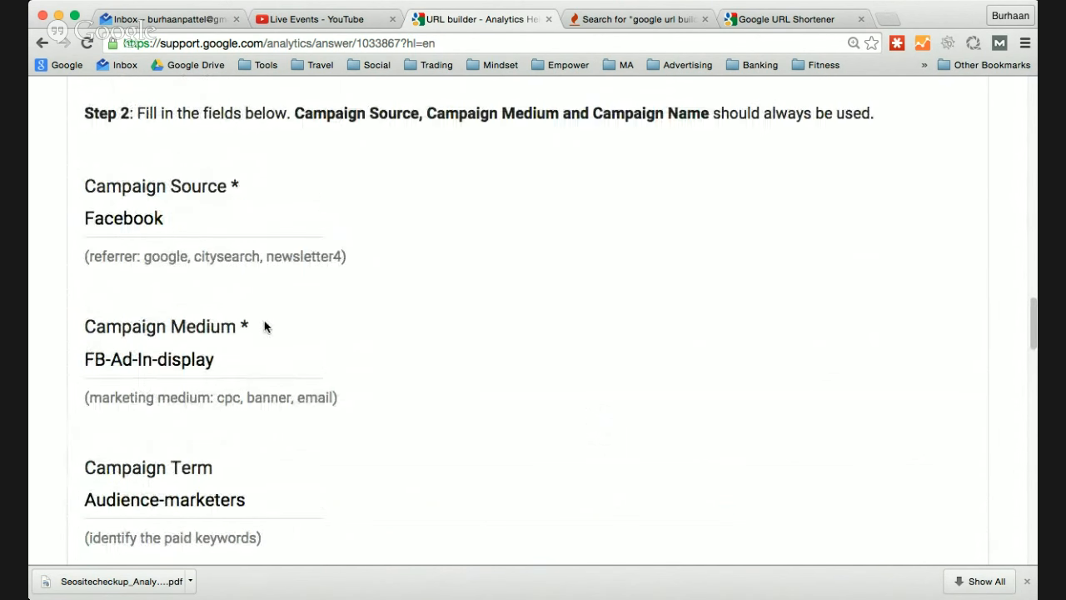
scroll(354, 380, down, 7)
scroll(353, 380, down, 9)
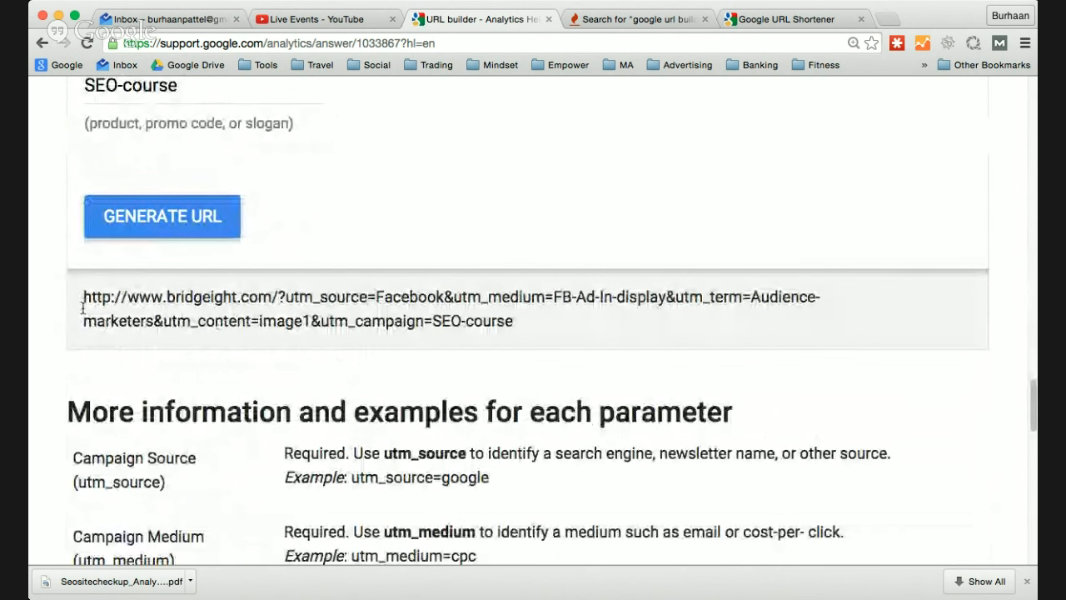
drag(83, 299, 523, 339)
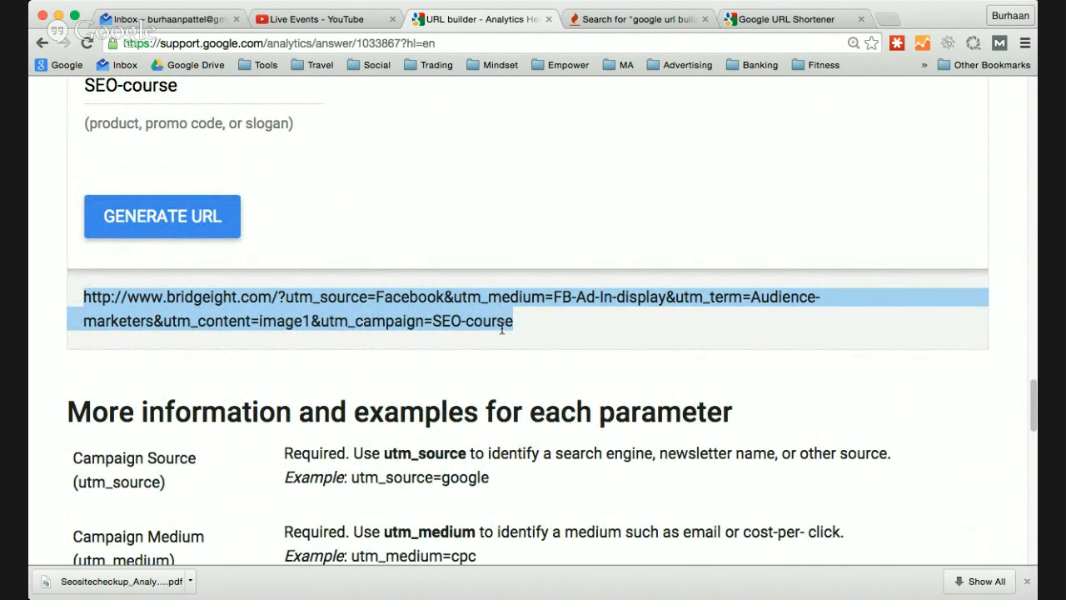
- Highlight "Facebook" and "FB" in the generated URL, and review the website URL and campaign fields in the form
double_click(404, 297)
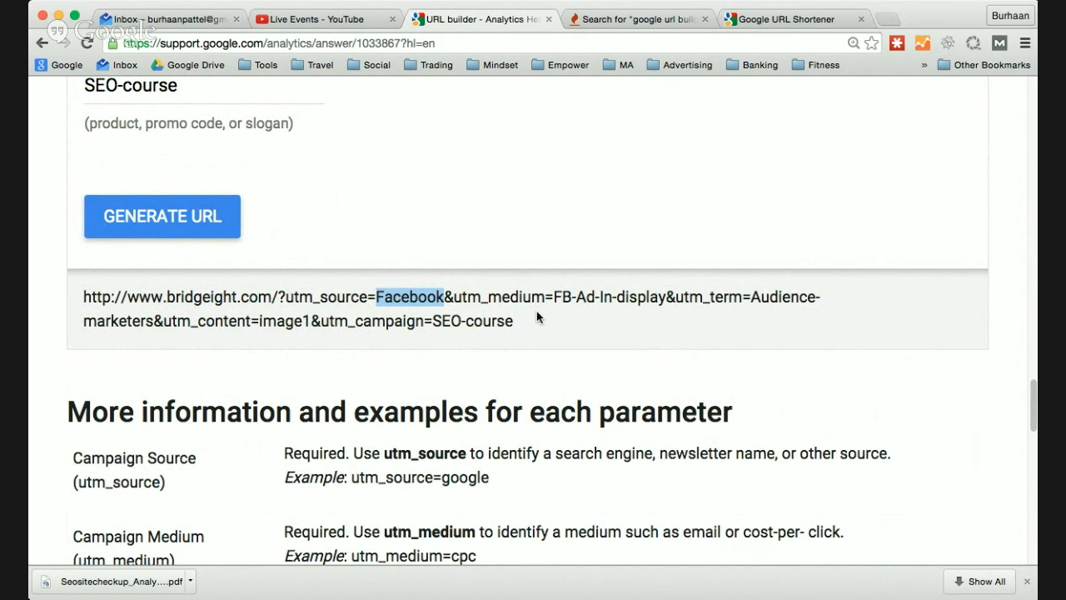
double_click(560, 300)
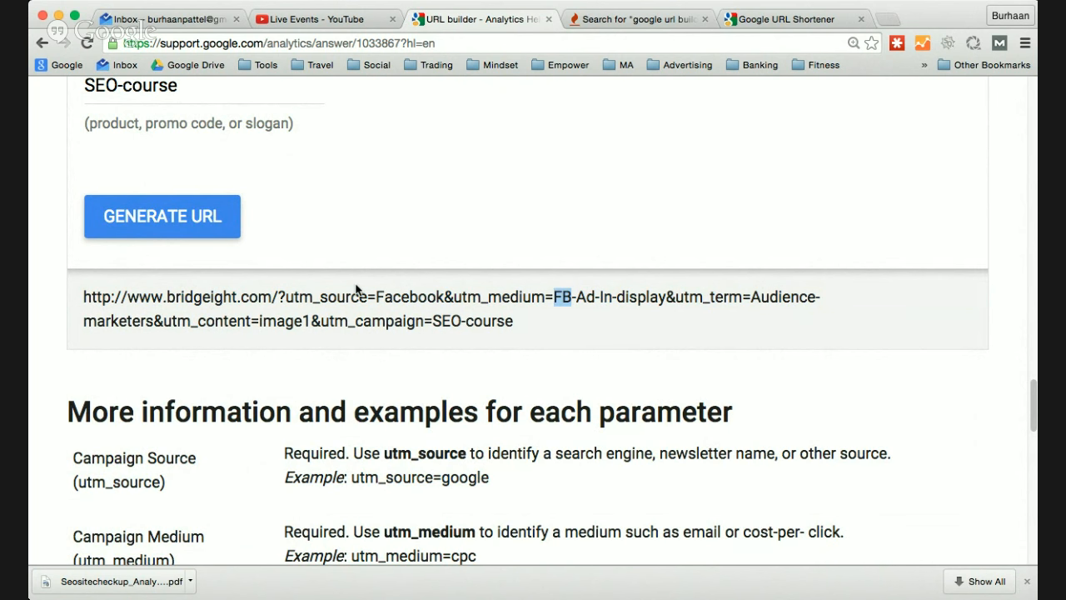
scroll(369, 303, up, 10)
scroll(237, 329, up, 5)
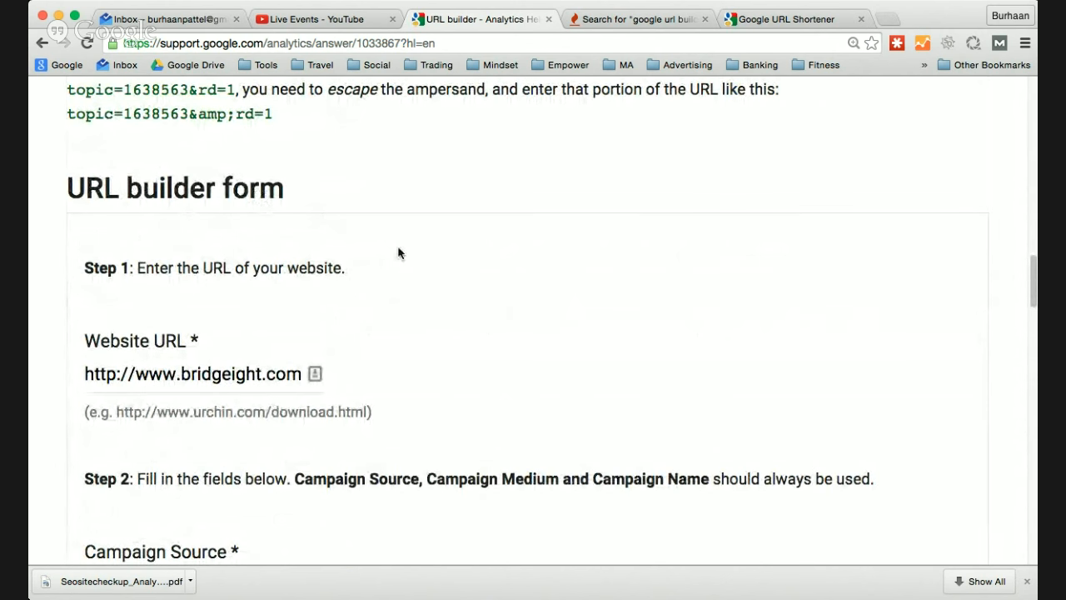
scroll(563, 370, down, 15)
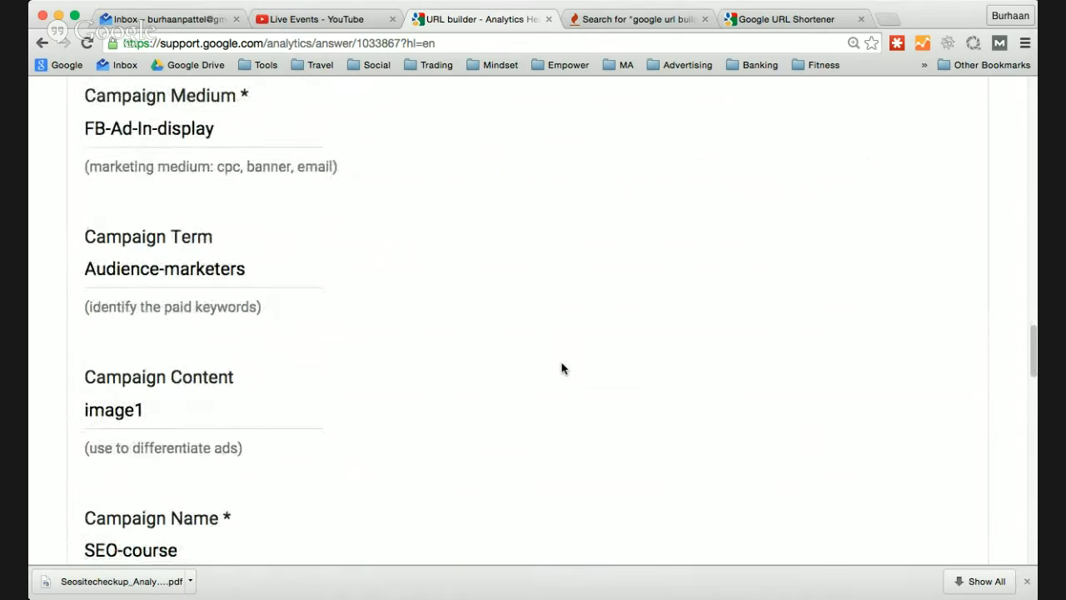